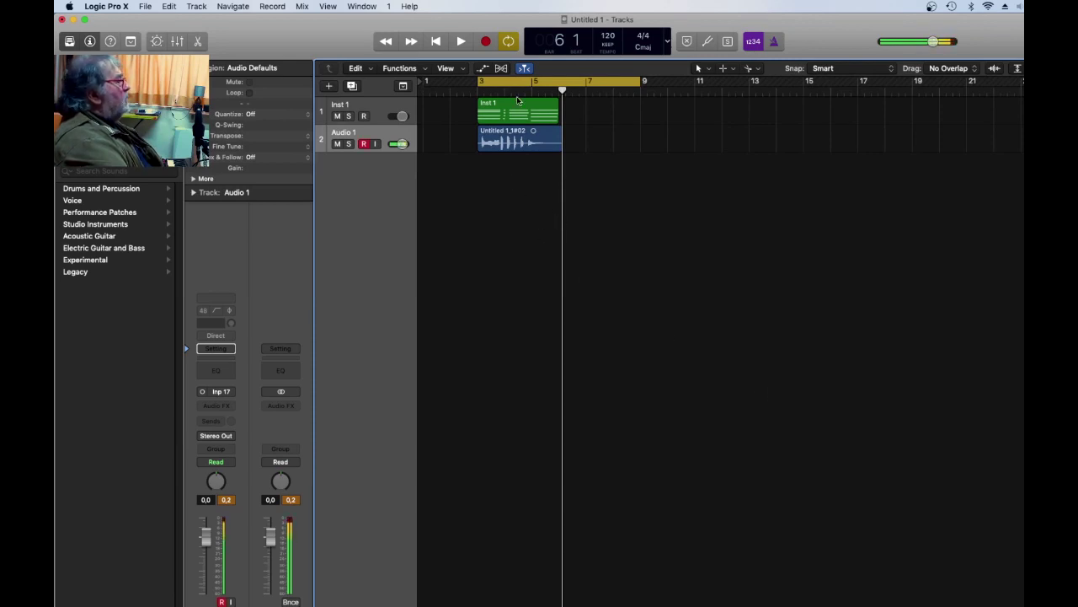
Listen to the cycle section and zoom in on the instrument and audio regions to examine their waveforms.
{"action": "left_click", "coordinate": [460, 41]}
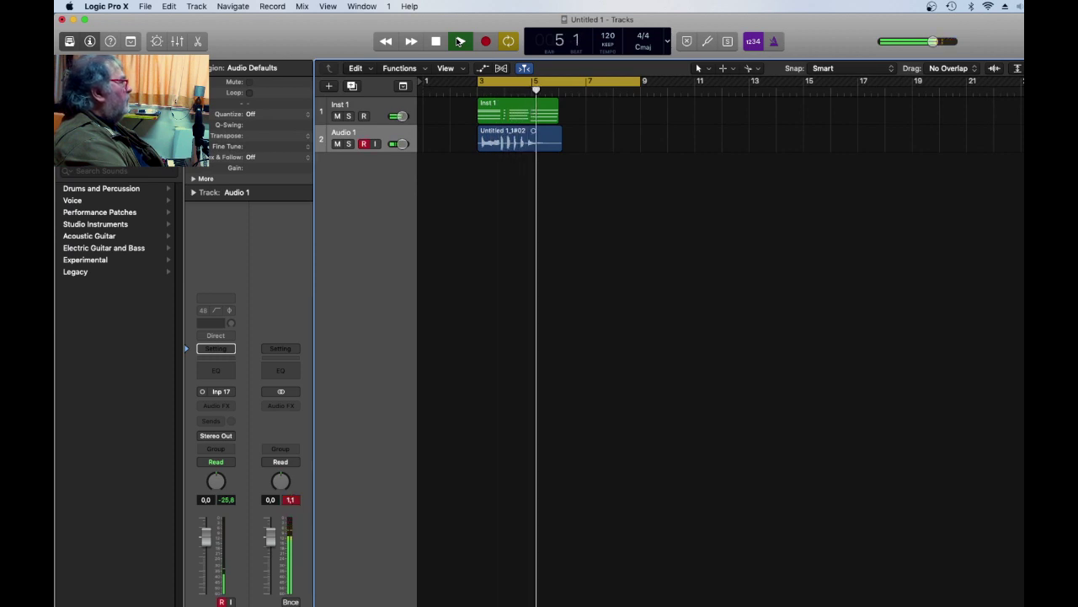
{"action": "left_click", "coordinate": [436, 42]}
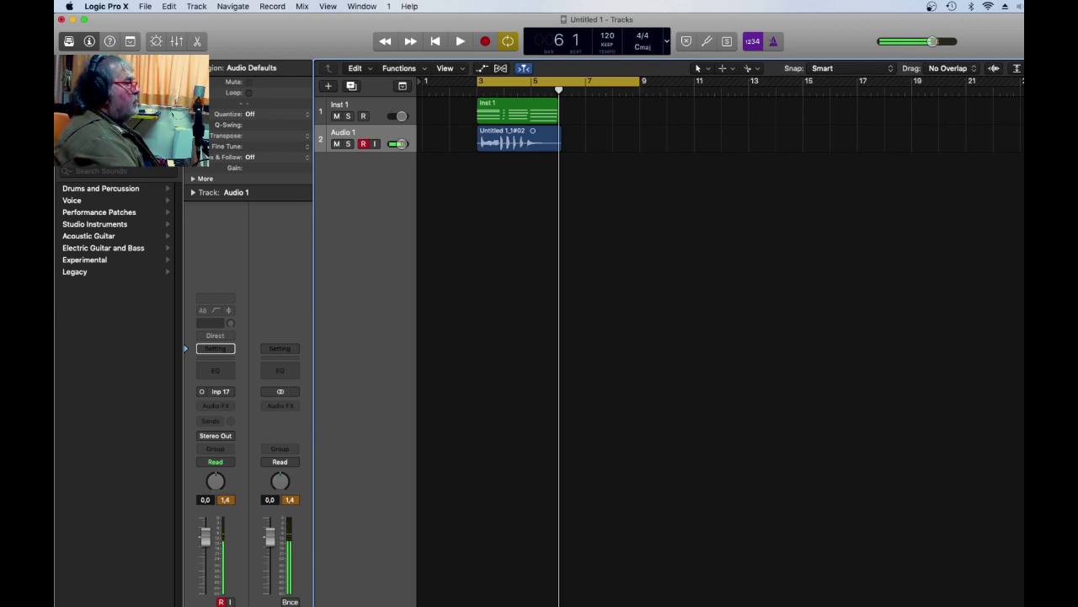
{"action": "key", "text": "super+Right"}
{"action": "key", "text": "super+Right"}
{"action": "key", "text": "super+Right"}
{"action": "key", "text": "super+Right"}
{"action": "key", "text": "super+Down"}
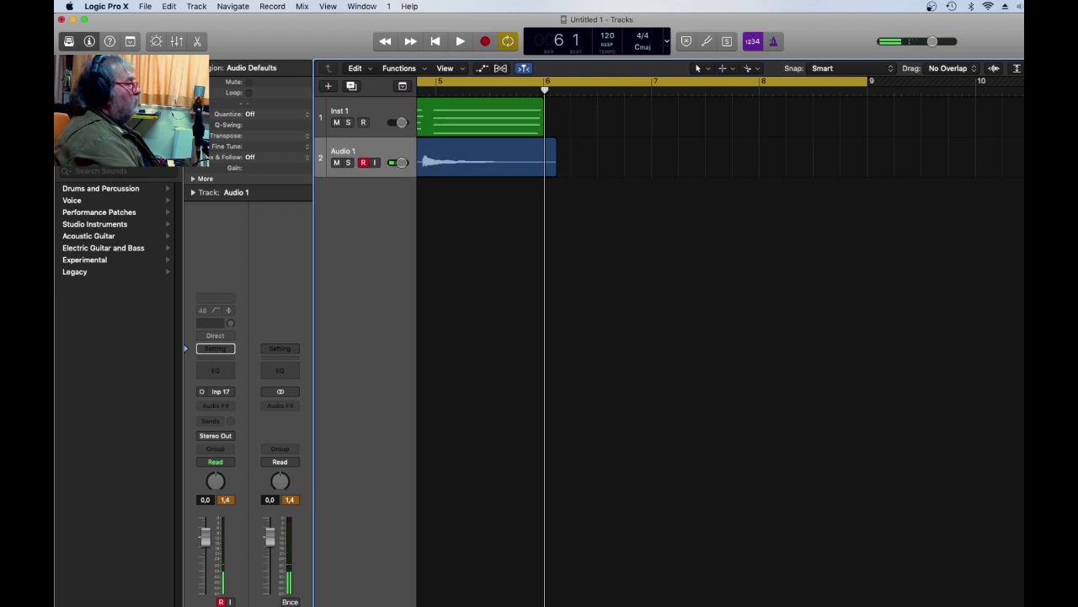
{"action": "key", "text": "super+Down"}
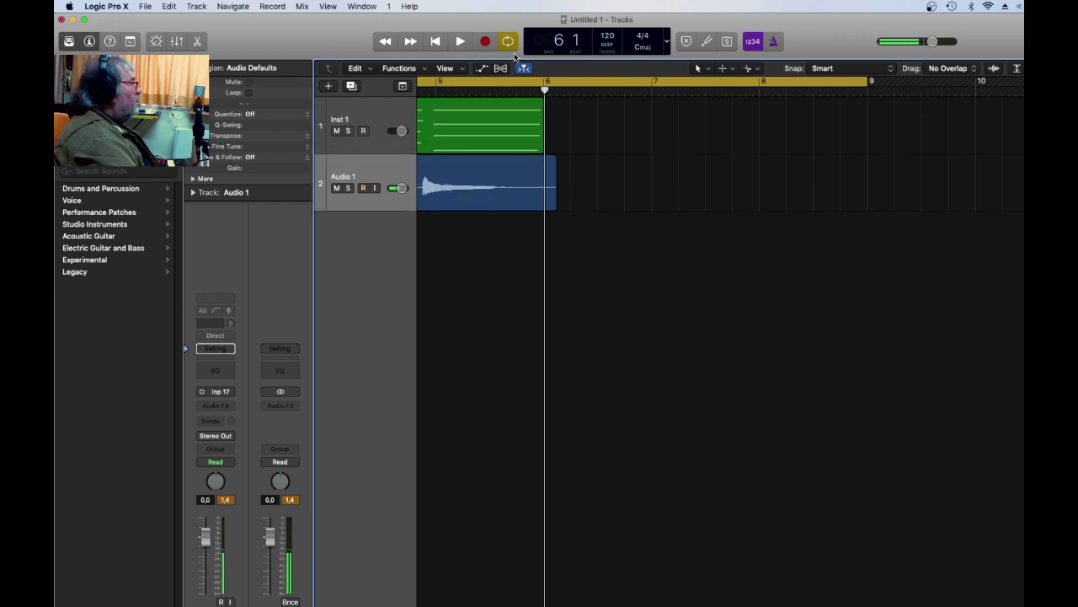
{"action": "left_click", "coordinate": [460, 42]}
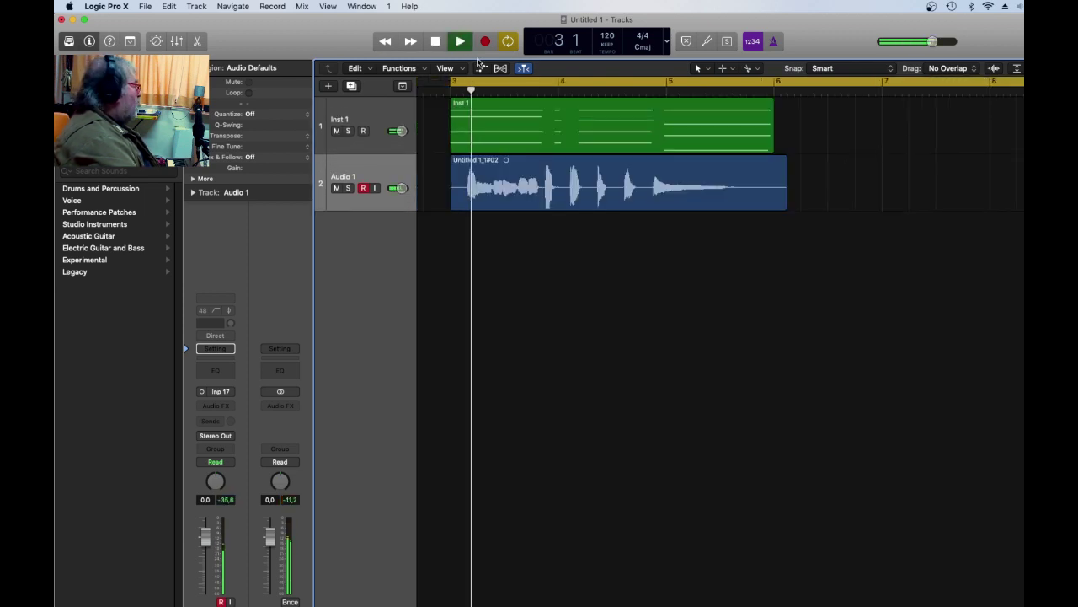
{"action": "left_click", "coordinate": [436, 42]}
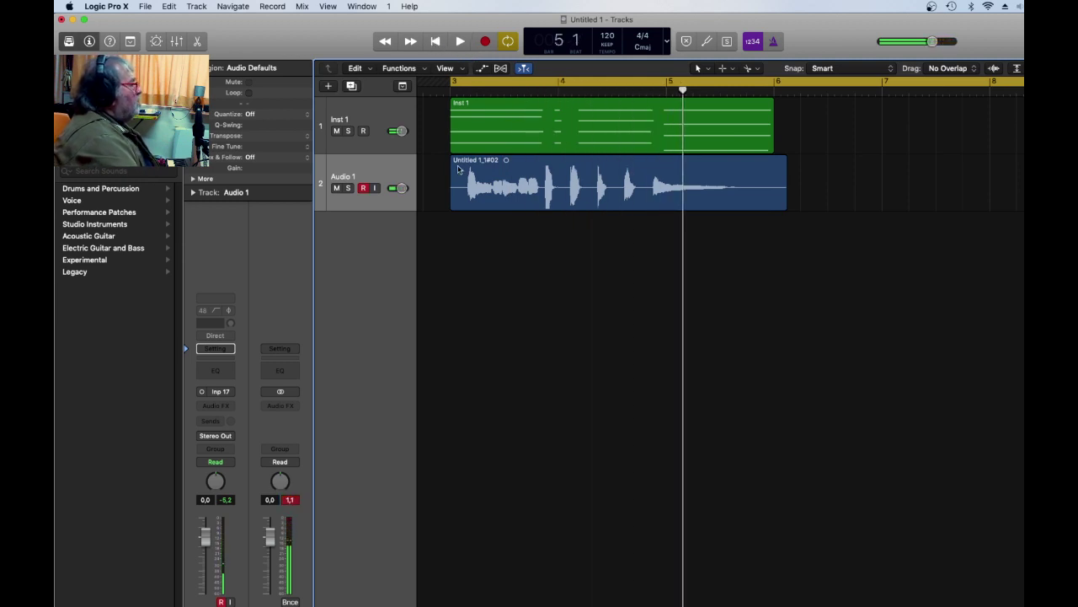
Insert a mono Compressor on the Audio 1 channel, using the Studio FET model with auto gain off.
{"action": "left_click", "coordinate": [236, 405]}
{"action": "mouse_move", "coordinate": [249, 435]}
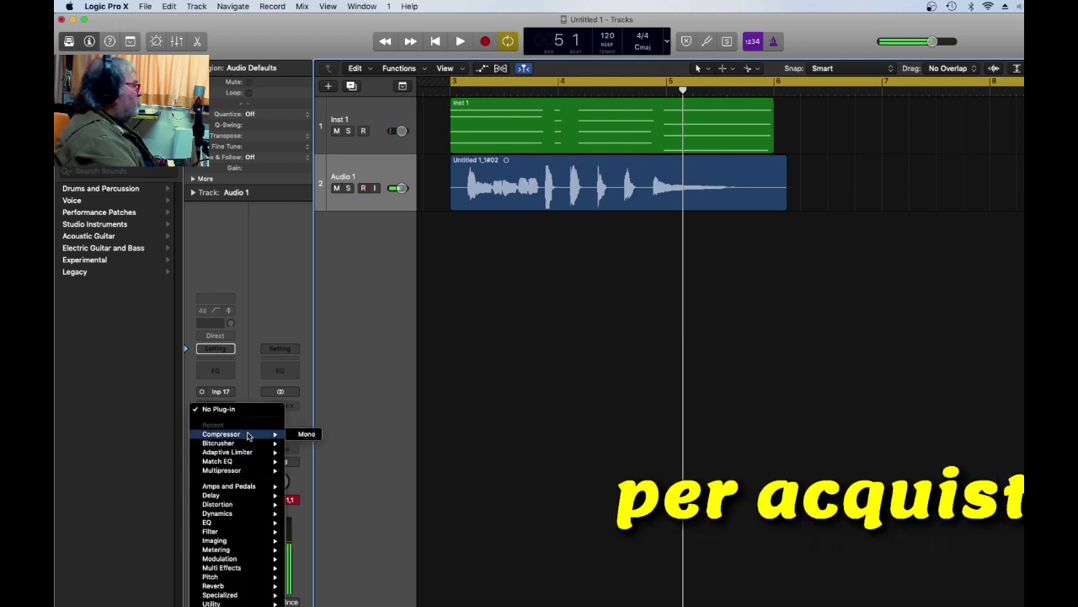
{"action": "left_click", "coordinate": [311, 435]}
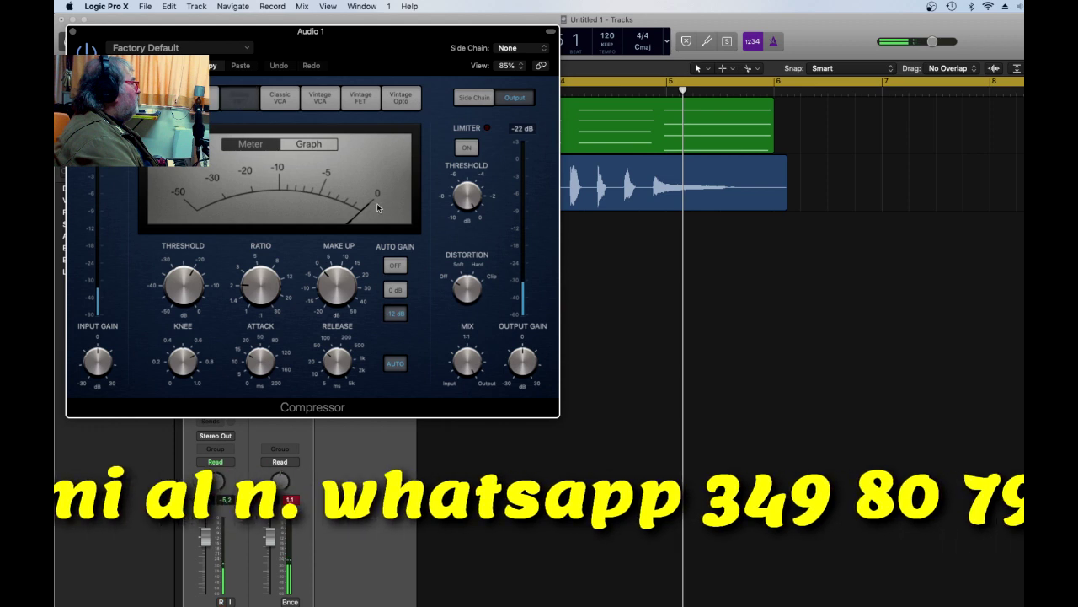
{"action": "left_click", "coordinate": [240, 101]}
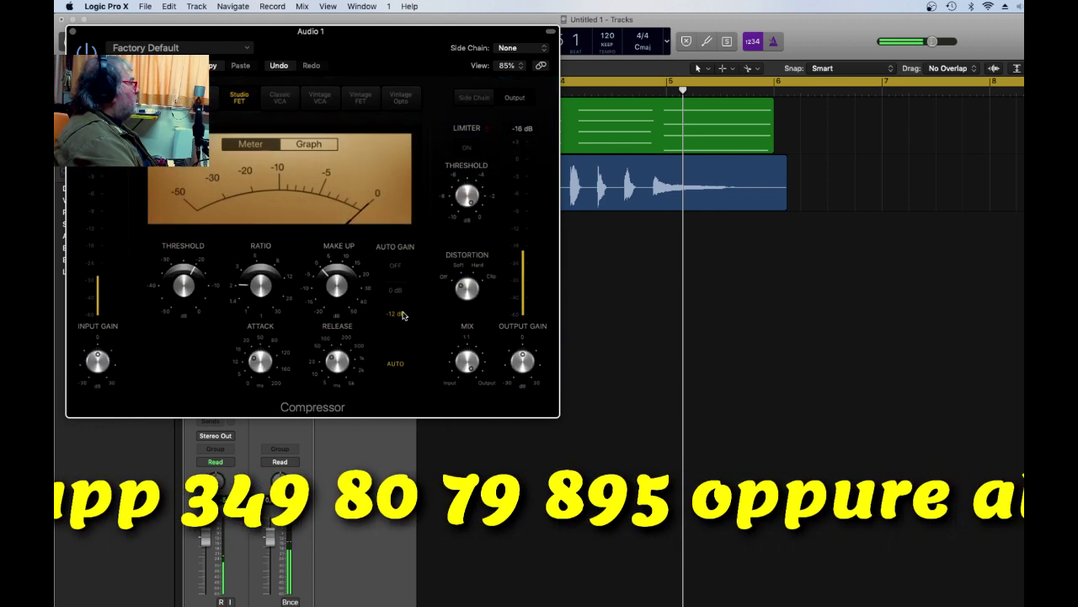
{"action": "left_click", "coordinate": [395, 266]}
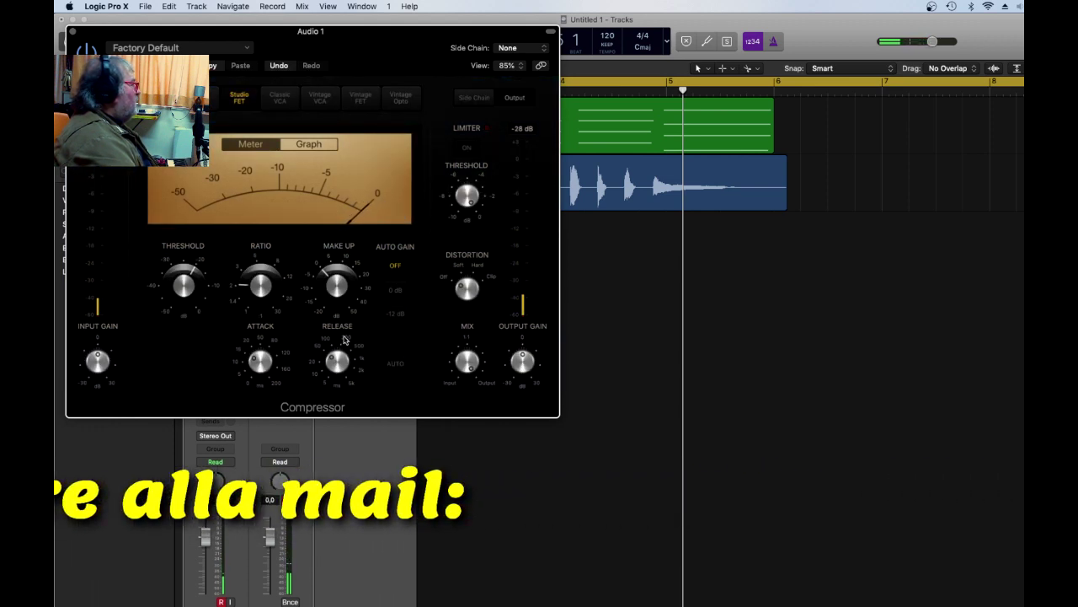
{"action": "left_click_drag", "start_coordinate": [380, 54], "coordinate": [690, 261]}
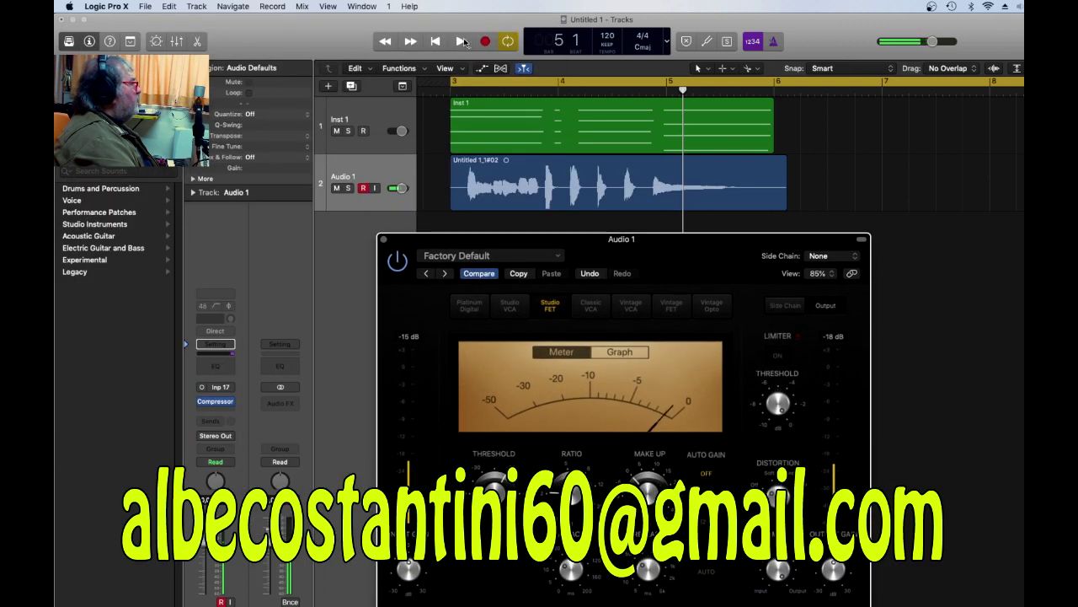
Audition the cycle section through the compressor with its limiter on, and close the plug-in window.
{"action": "key", "text": "space"}
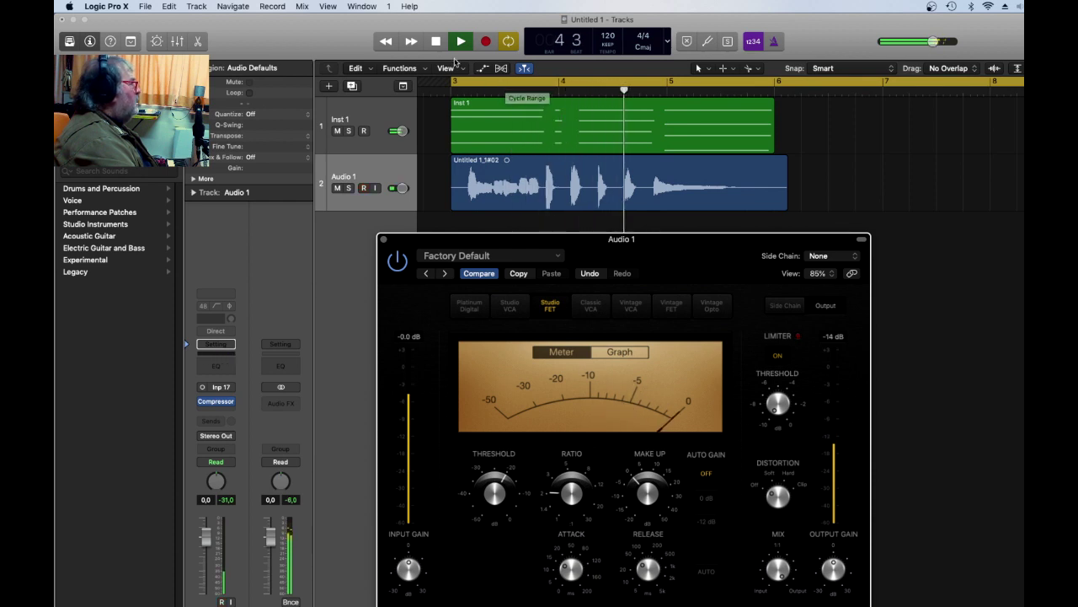
{"action": "key", "text": "space"}
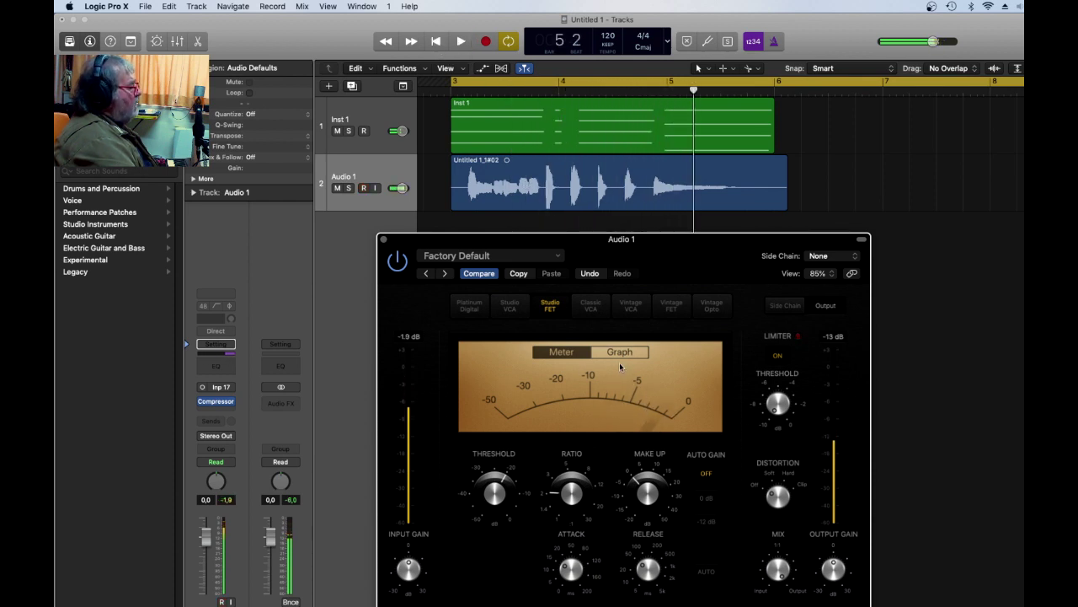
{"action": "left_click", "coordinate": [384, 240]}
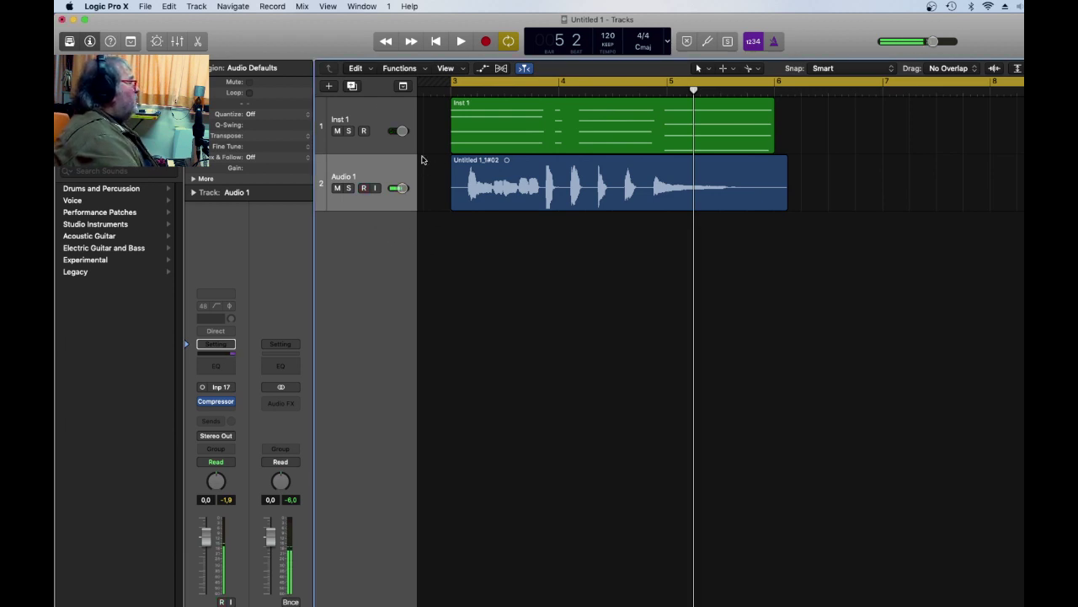
Shorten the cycle range so that it runs from bar 3 to bar 6.
{"action": "left_click", "coordinate": [145, 6]}
{"action": "mouse_move", "coordinate": [251, 261]}
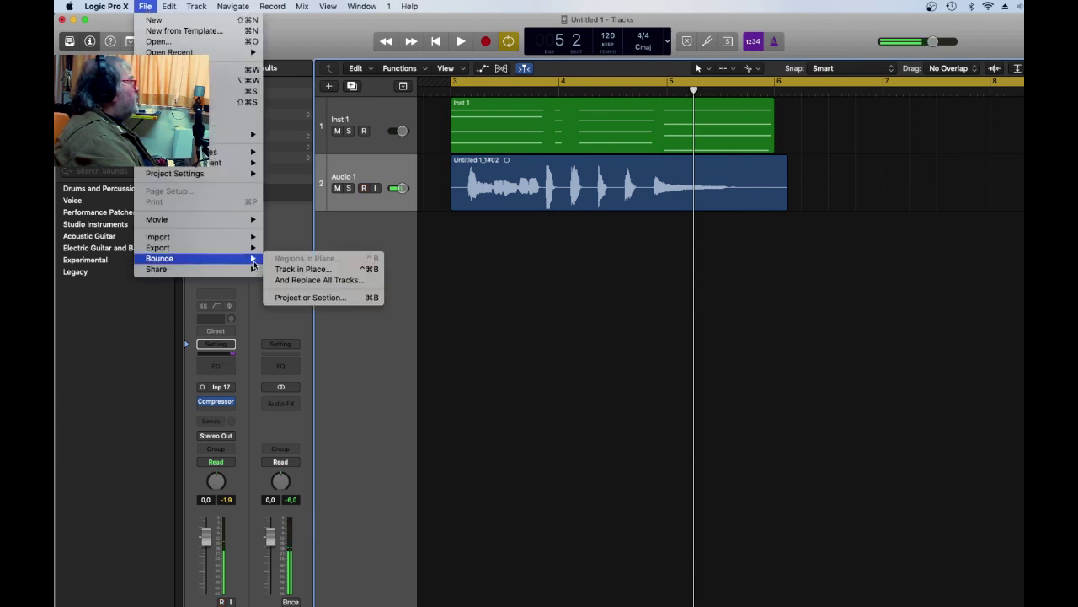
{"action": "left_click", "coordinate": [501, 84]}
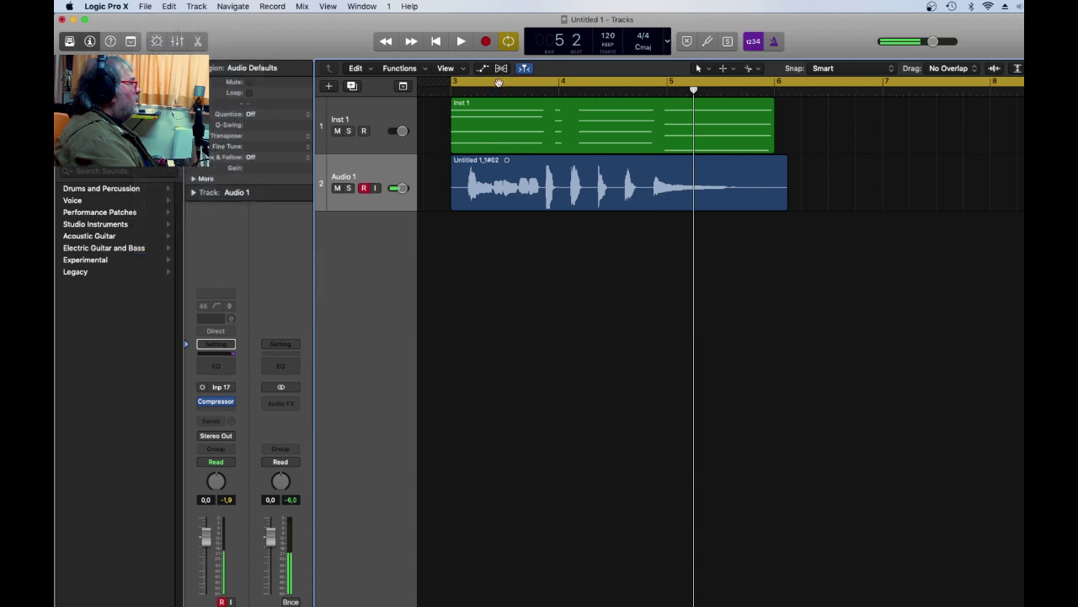
{"action": "left_click", "coordinate": [478, 84]}
{"action": "left_click_drag", "start_coordinate": [449, 84], "coordinate": [776, 144]}
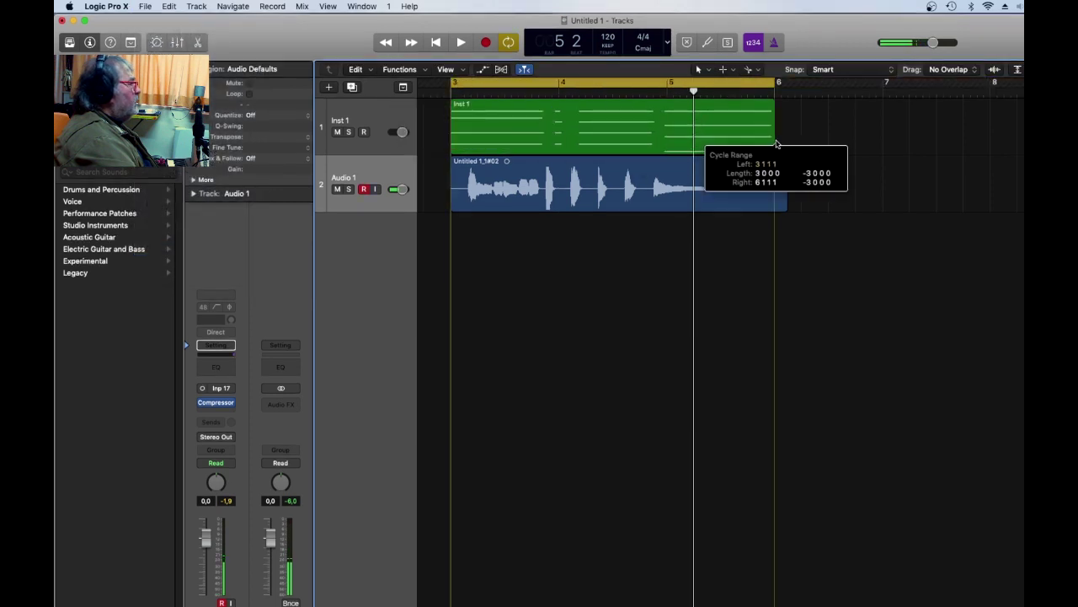
Bounce the Audio 1 region in place with its compression onto a new track.
{"action": "left_click", "coordinate": [145, 6]}
{"action": "mouse_move", "coordinate": [216, 262]}
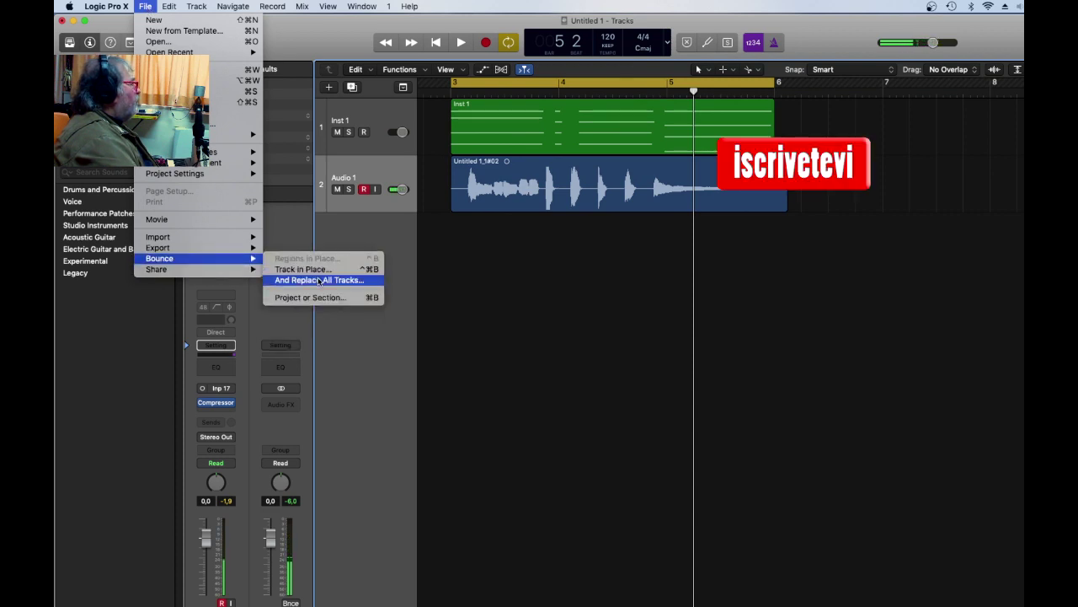
{"action": "left_click", "coordinate": [537, 241]}
{"action": "left_click", "coordinate": [533, 197]}
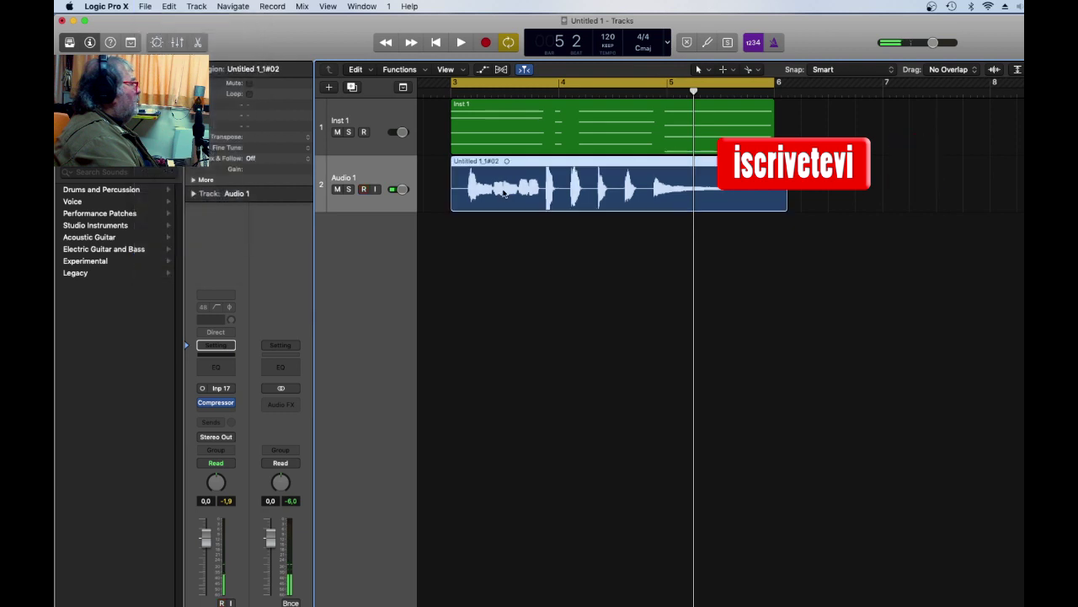
{"action": "left_click", "coordinate": [146, 6]}
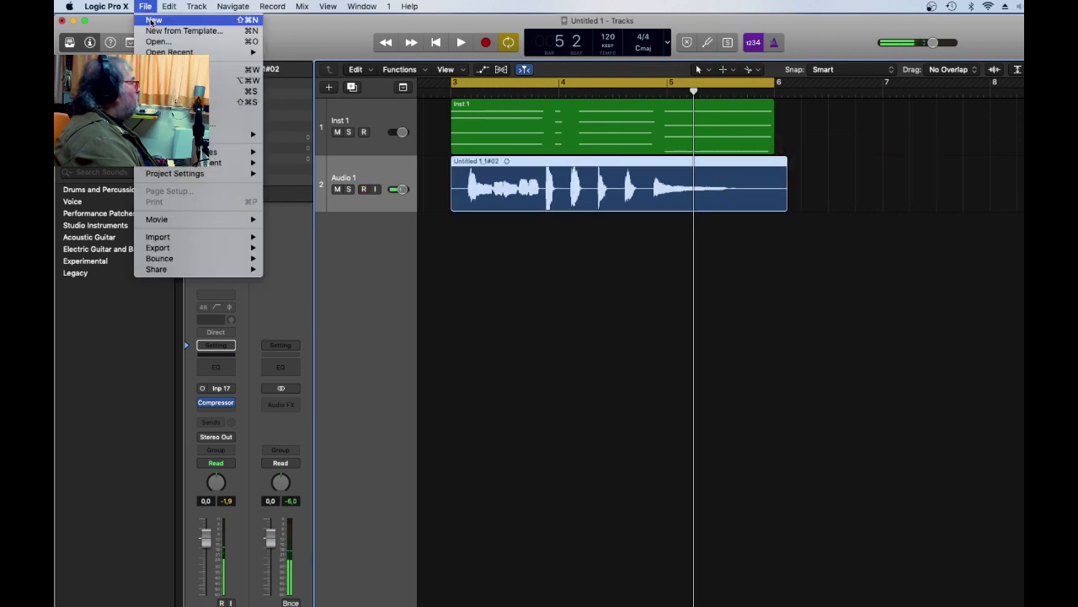
{"action": "mouse_move", "coordinate": [213, 241]}
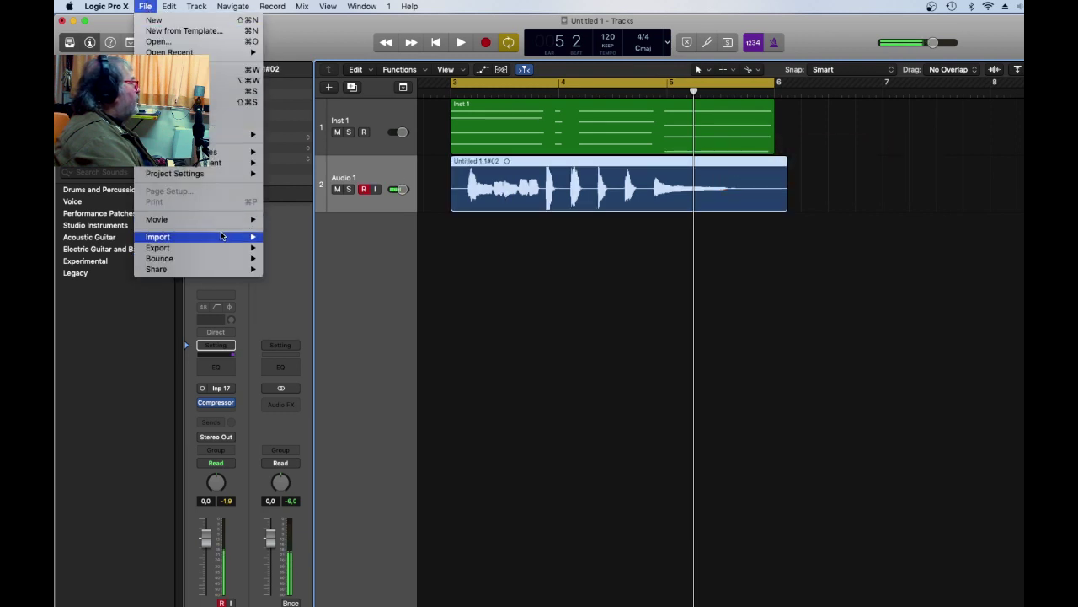
{"action": "mouse_move", "coordinate": [237, 259]}
{"action": "left_click", "coordinate": [299, 259]}
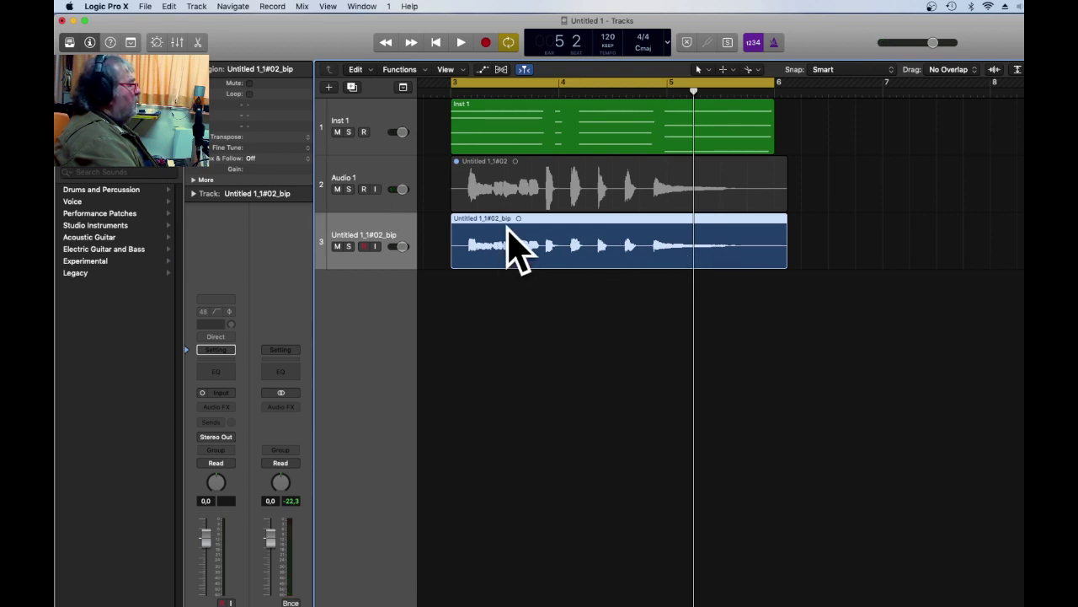
Audition the bounced region together with the instrument and mute the bounced track.
{"action": "left_click", "coordinate": [462, 42]}
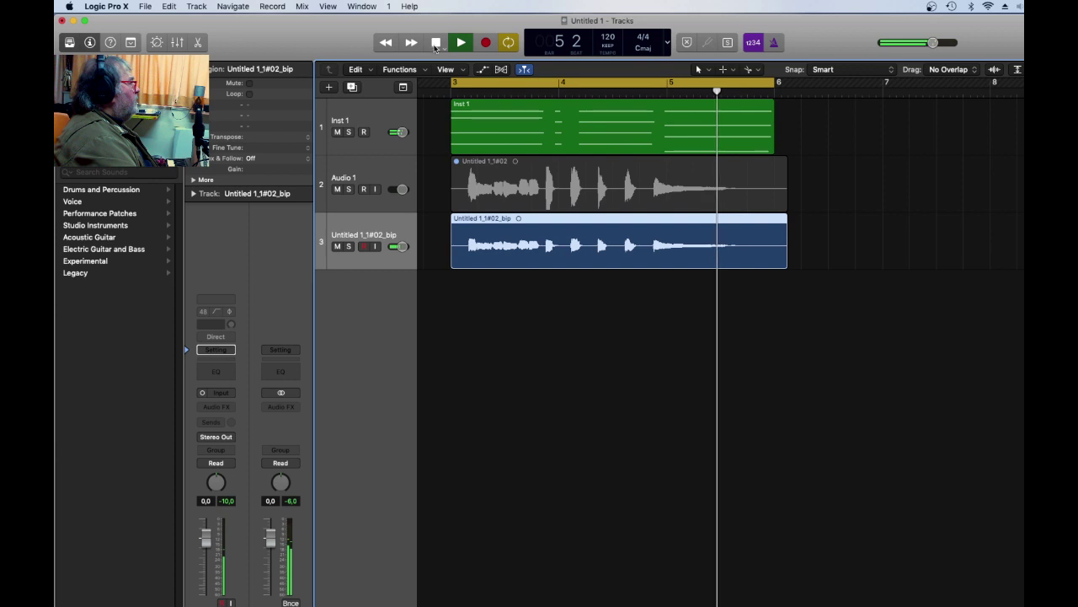
{"action": "key", "text": "space"}
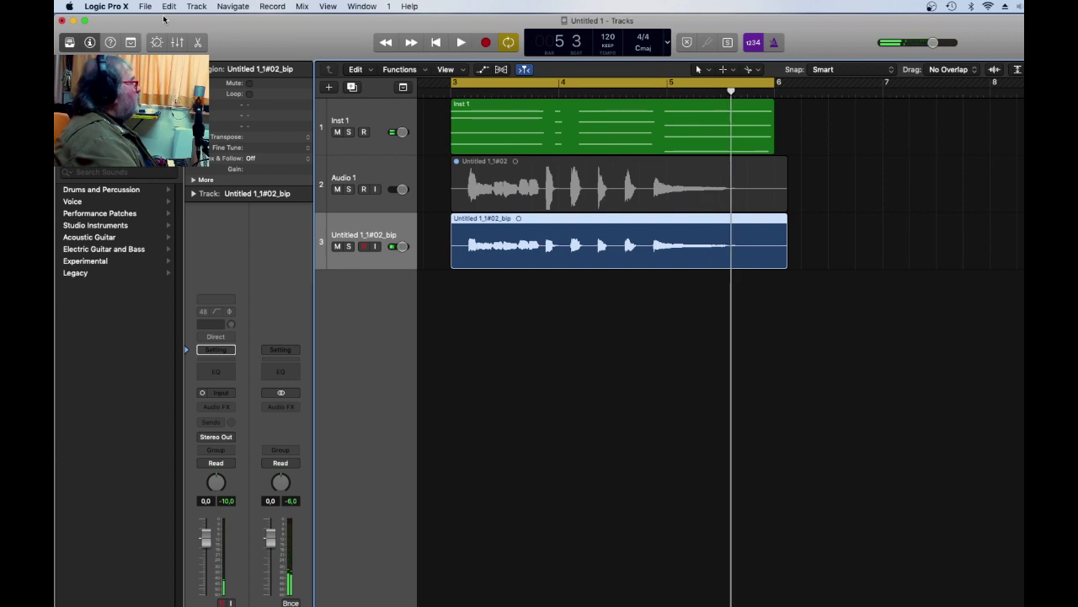
{"action": "left_click", "coordinate": [337, 247]}
Unmute the original region on the Audio 1 track with the Mute tool and return to the Pointer tool.
{"action": "left_click", "coordinate": [343, 181]}
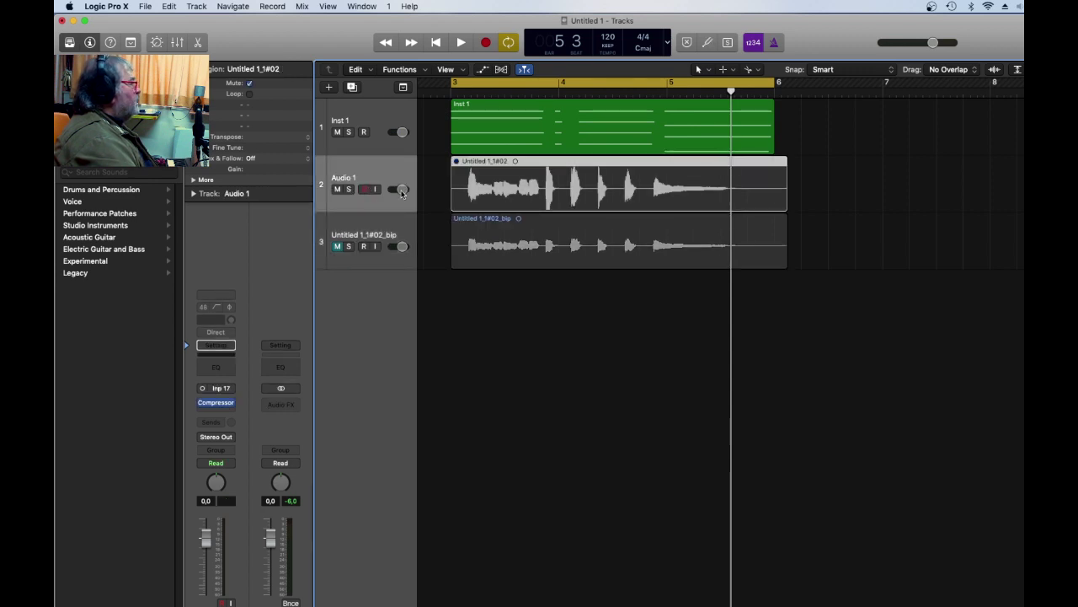
{"action": "left_click", "coordinate": [698, 69]}
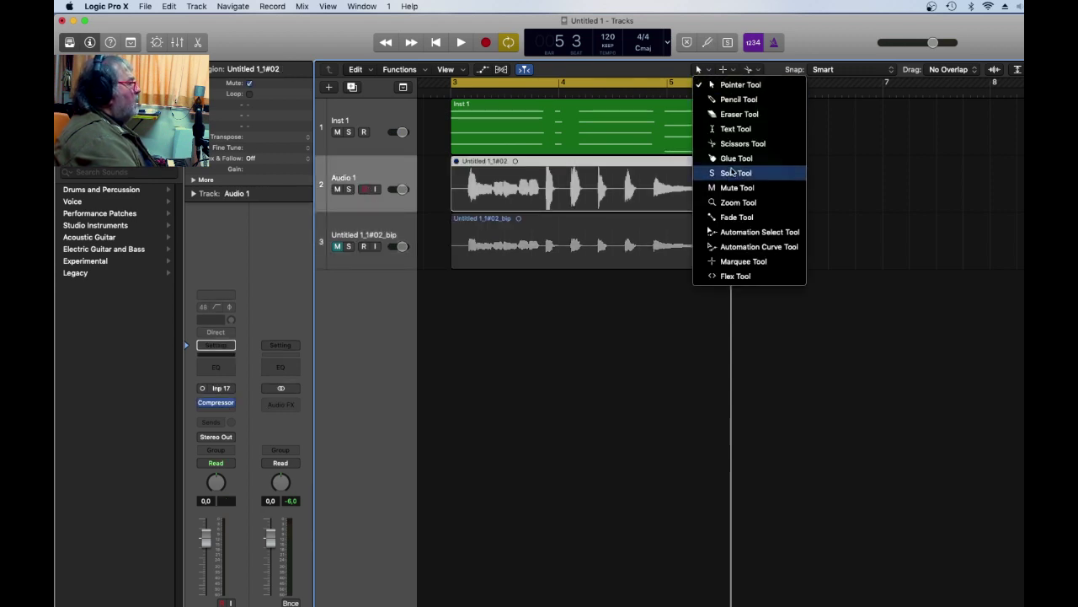
{"action": "left_click", "coordinate": [704, 187]}
{"action": "left_click", "coordinate": [684, 188]}
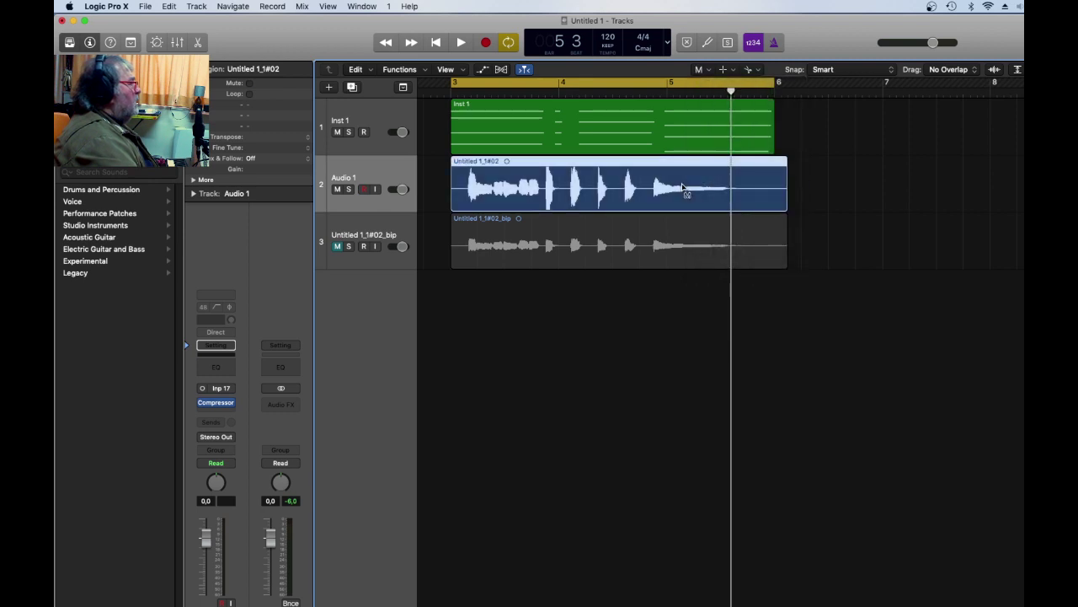
{"action": "left_click", "coordinate": [699, 70]}
{"action": "left_click", "coordinate": [718, 84]}
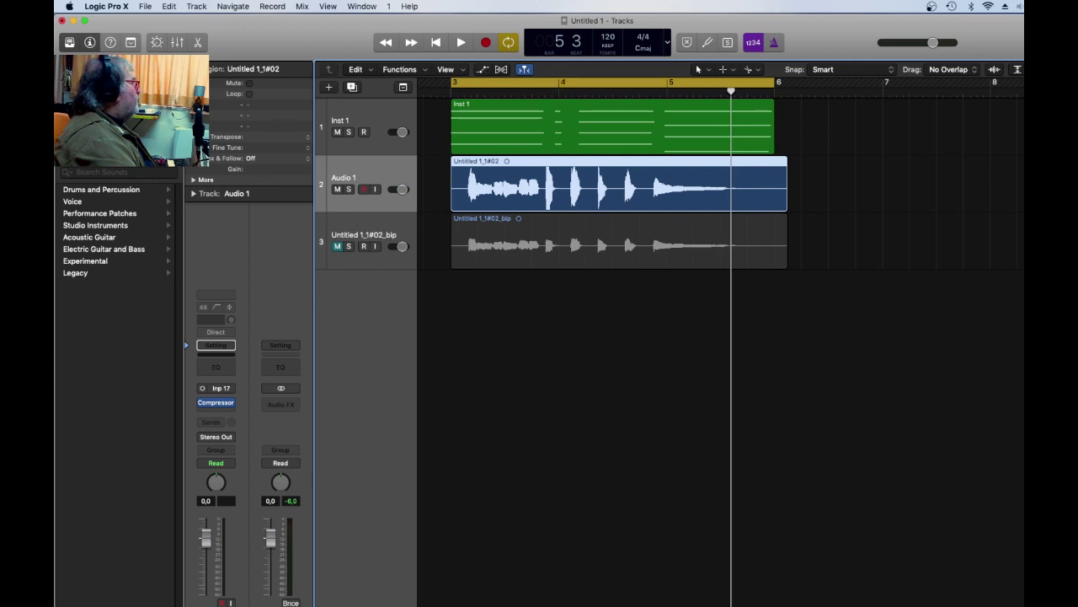
Show the mixer below the tracks and set the Audio 1 channel's automation mode to Latch.
{"action": "left_click", "coordinate": [179, 43]}
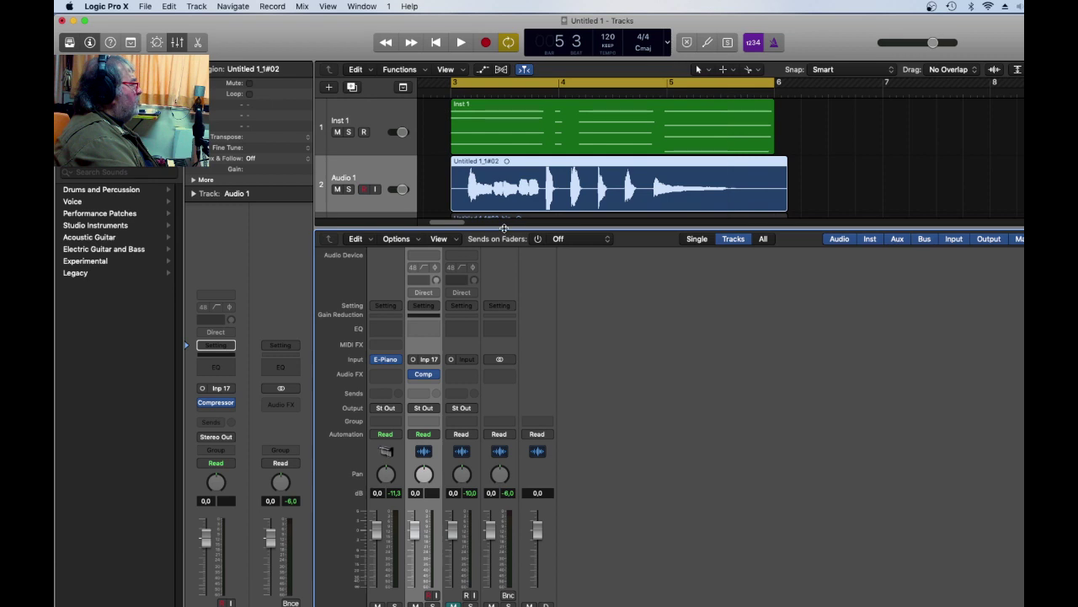
{"action": "left_click_drag", "start_coordinate": [506, 228], "coordinate": [506, 276]}
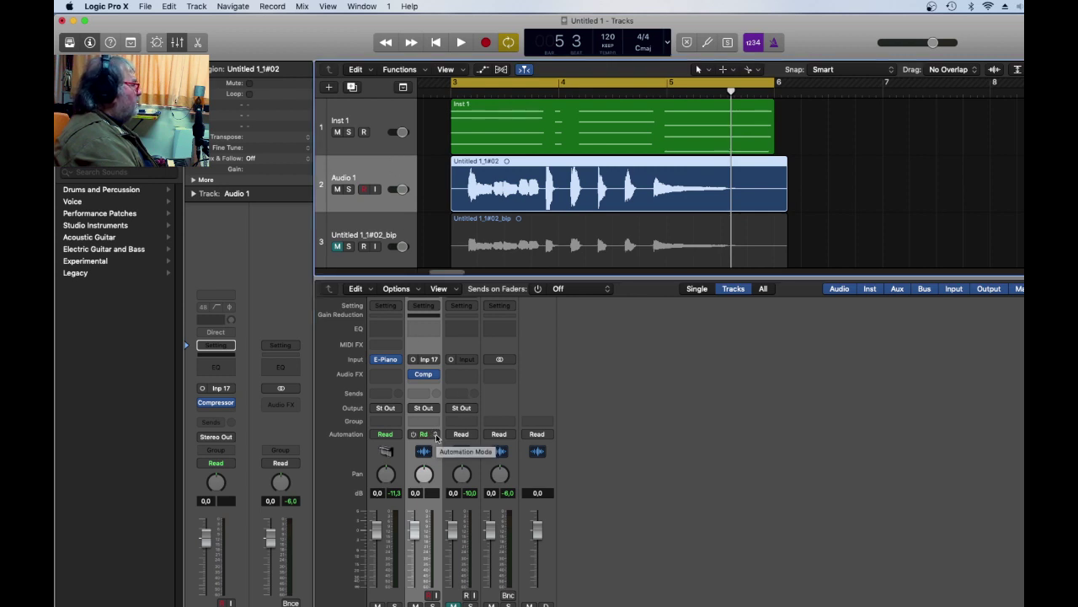
{"action": "left_click", "coordinate": [437, 437]}
{"action": "left_click", "coordinate": [438, 456]}
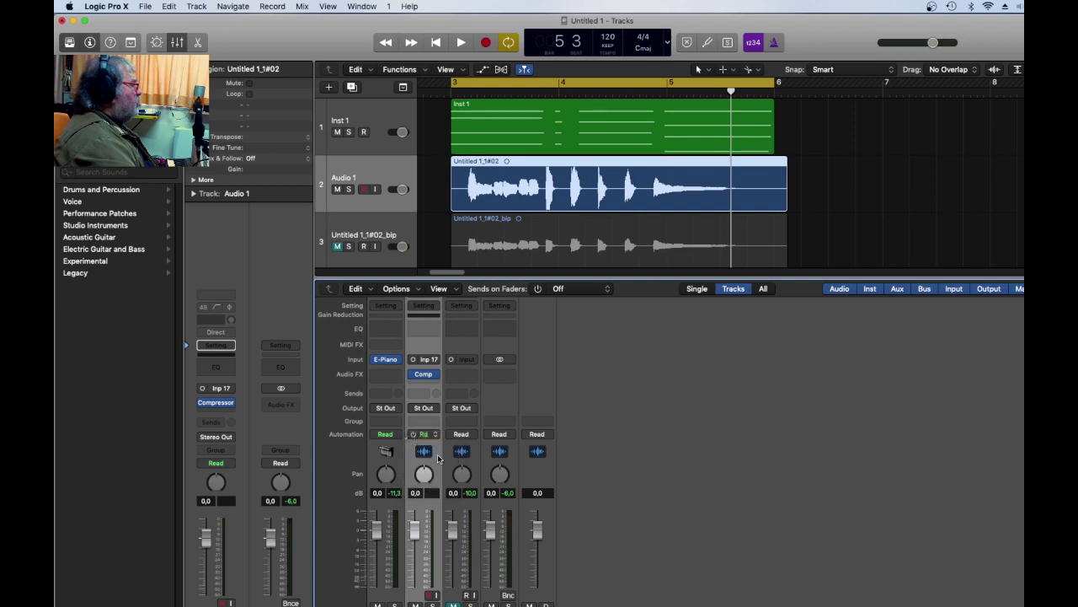
Show track automation and record a volume dip on Audio 1 by lowering and restoring its fader during playback.
{"action": "mouse_move", "coordinate": [415, 529]}
{"action": "left_mouse_down"}
{"action": "mouse_move", "coordinate": [414, 552]}
{"action": "mouse_move", "coordinate": [415, 529]}
{"action": "left_mouse_up"}
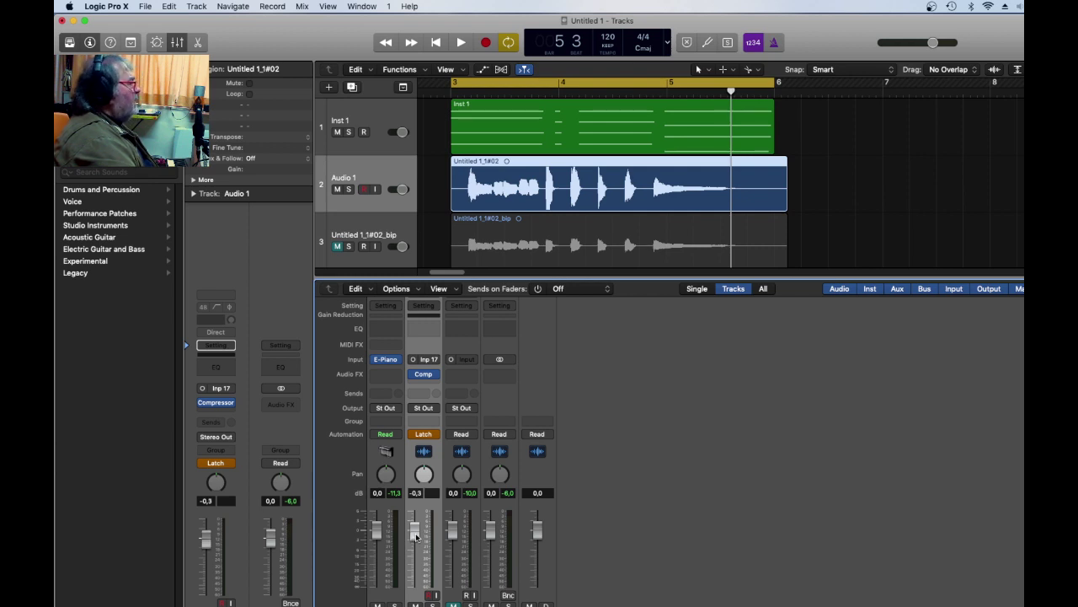
{"action": "left_click", "coordinate": [484, 70]}
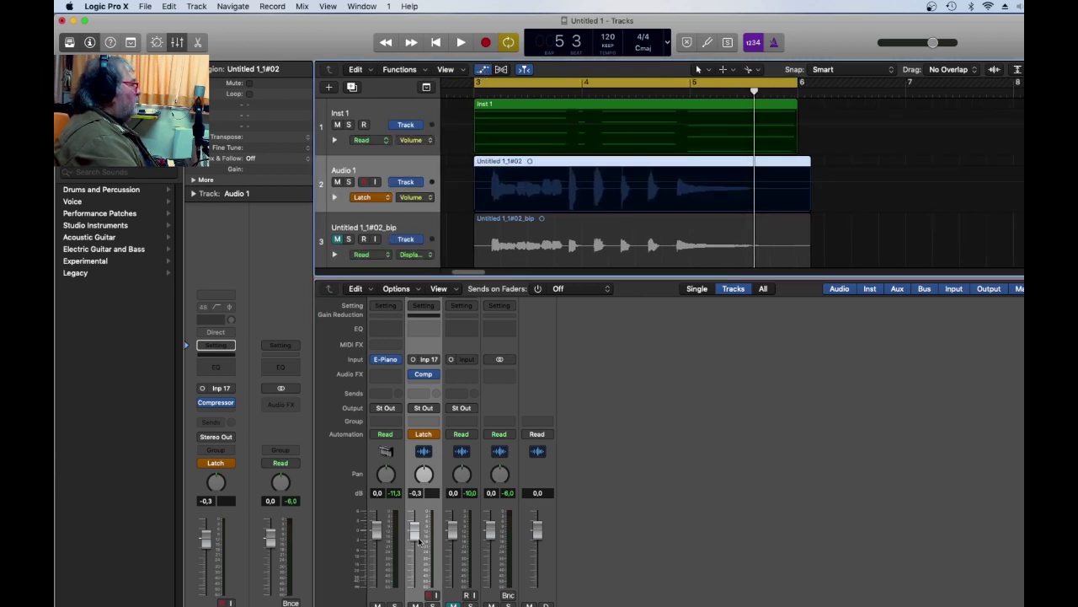
{"action": "mouse_move", "coordinate": [417, 537]}
{"action": "left_mouse_down"}
{"action": "mouse_move", "coordinate": [420, 558]}
{"action": "mouse_move", "coordinate": [421, 532]}
{"action": "left_mouse_up"}
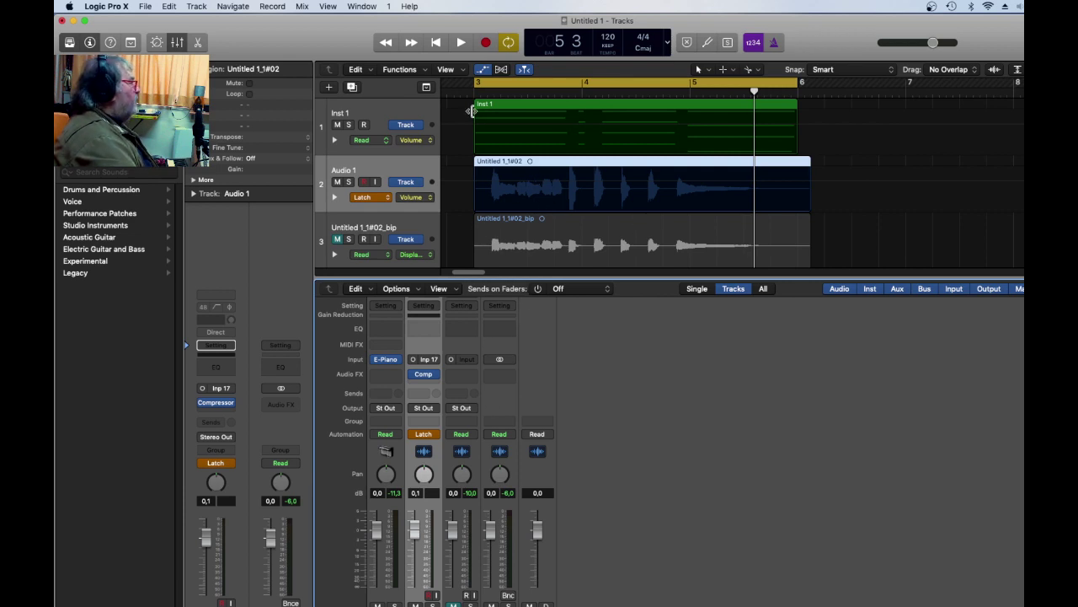
{"action": "left_click", "coordinate": [462, 43]}
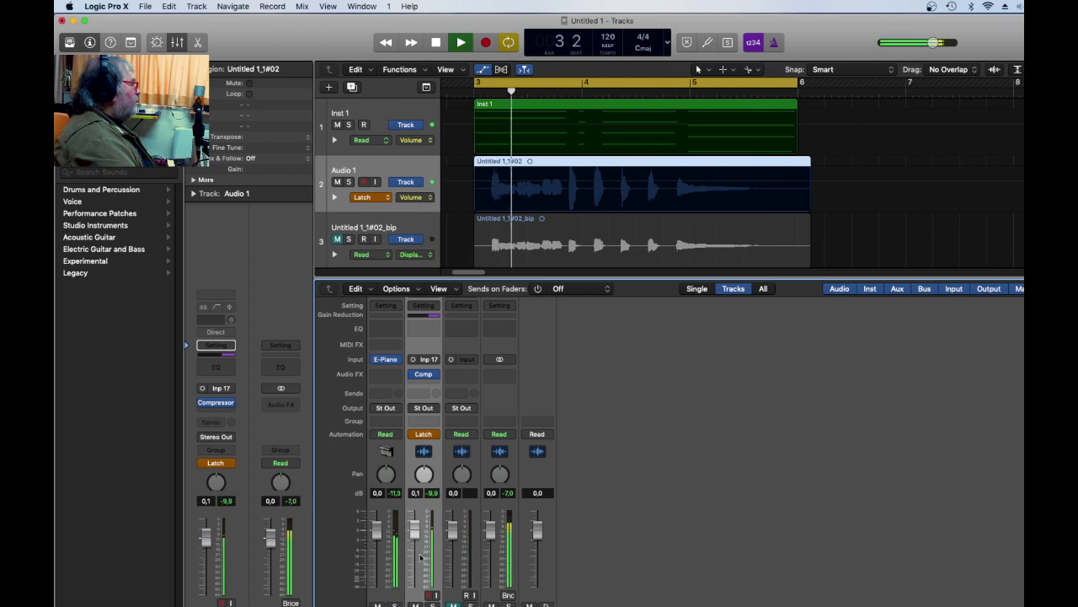
{"action": "left_click_drag", "start_coordinate": [414, 548], "coordinate": [414, 529]}
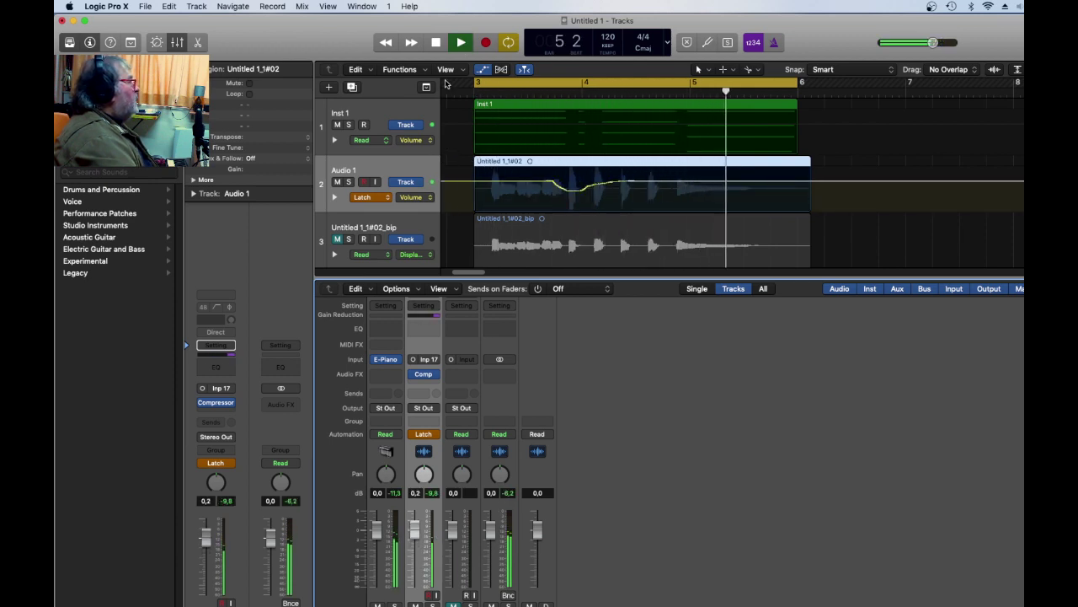
{"action": "key", "text": "space"}
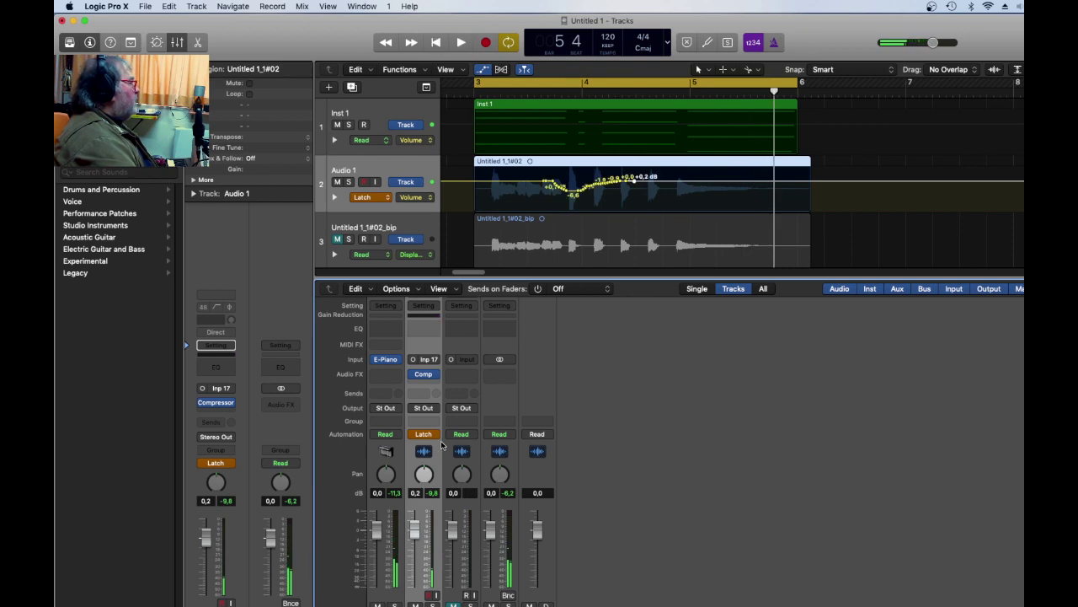
Set the Audio 1 channel's automation mode to Read and play back the recorded volume moves.
{"action": "left_click", "coordinate": [433, 436]}
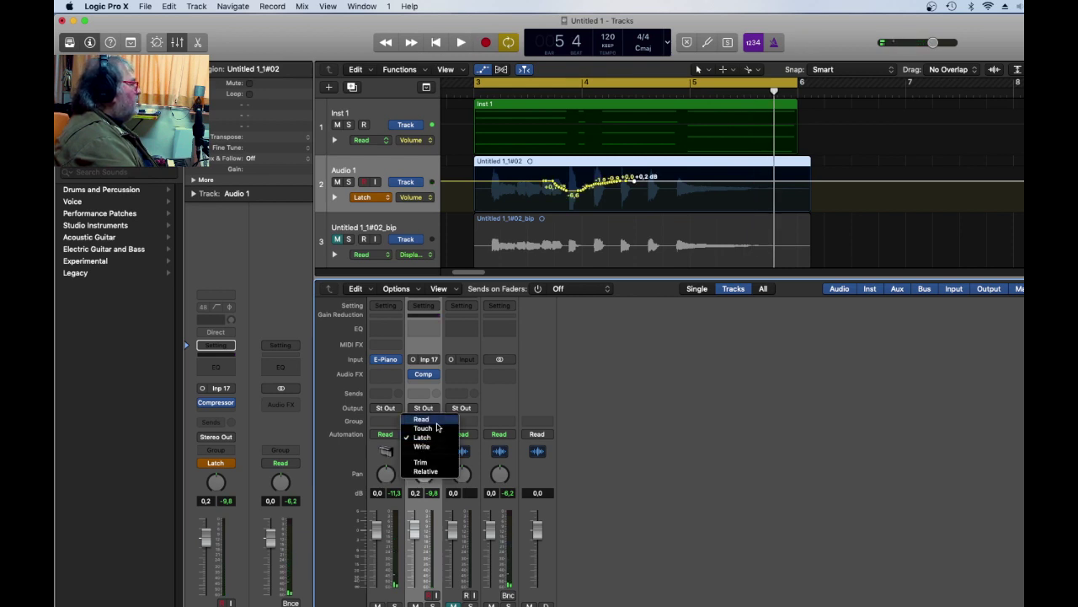
{"action": "left_click", "coordinate": [435, 420]}
{"action": "left_click", "coordinate": [460, 42]}
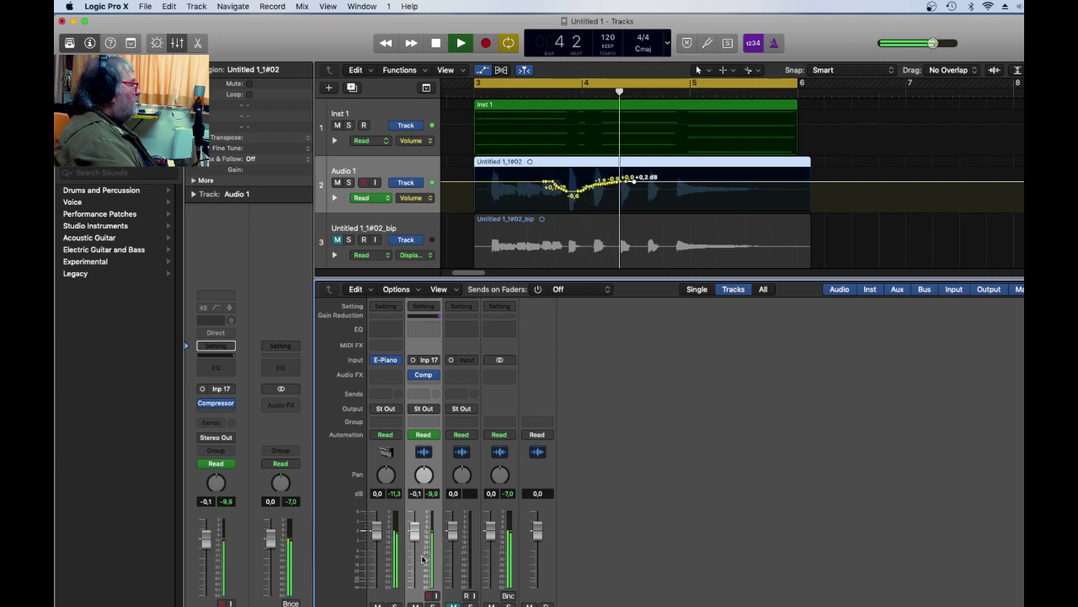
{"action": "left_click", "coordinate": [436, 43]}
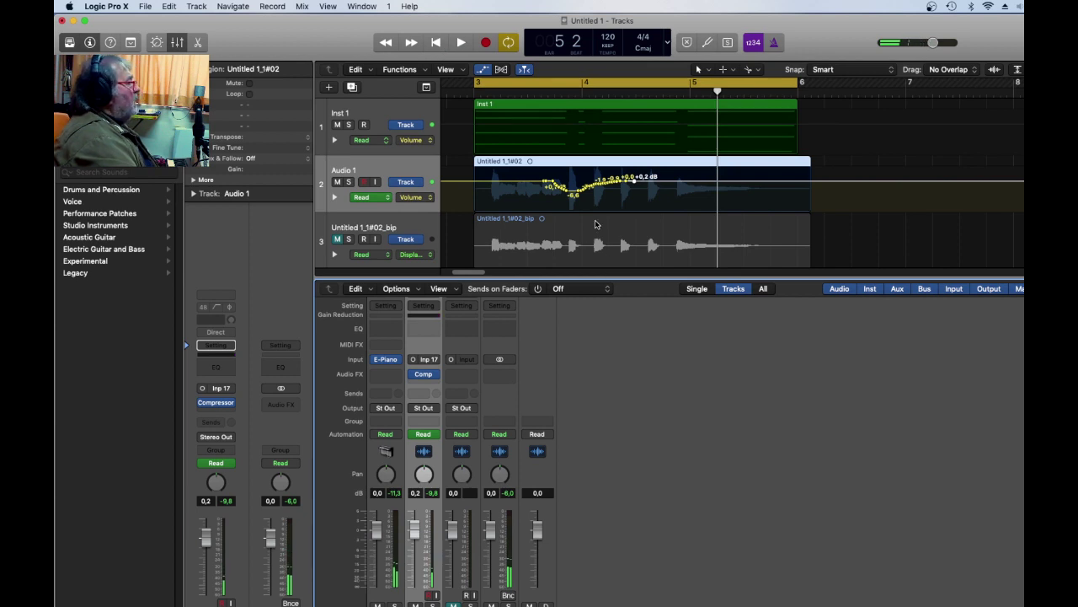
Examine the recorded volume automation points on the Audio 1 region up close, enlarging the track in both directions.
{"action": "key", "text": "super+Right"}
{"action": "key", "text": "super+Right"}
{"action": "key", "text": "super+Right"}
{"action": "key", "text": "super+Right"}
{"action": "key", "text": "super+Right"}
{"action": "key", "text": "super+Right"}
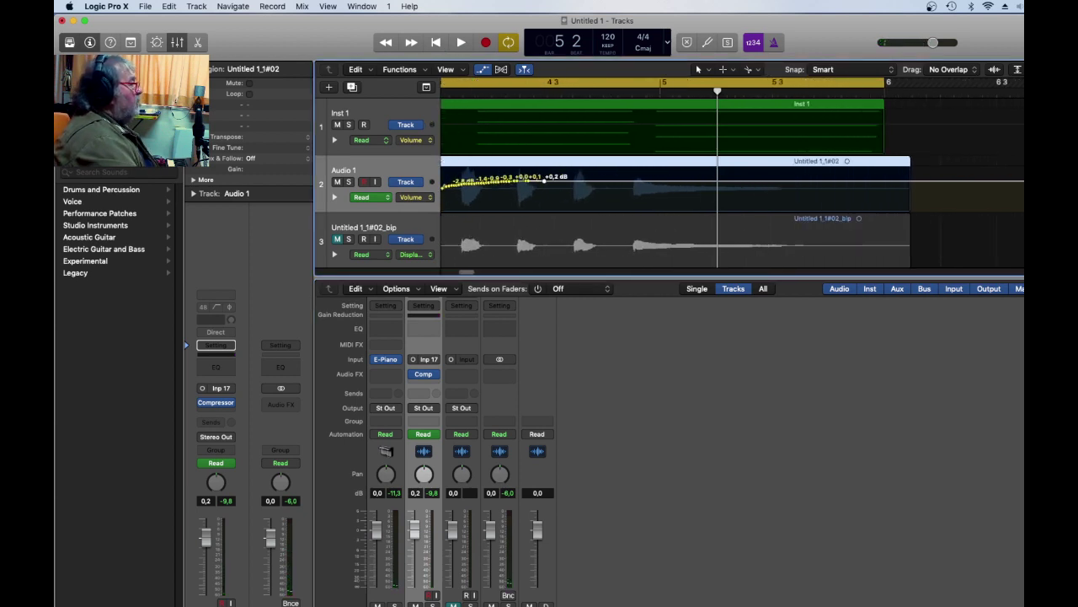
{"action": "left_click_drag", "start_coordinate": [472, 276], "coordinate": [463, 276]}
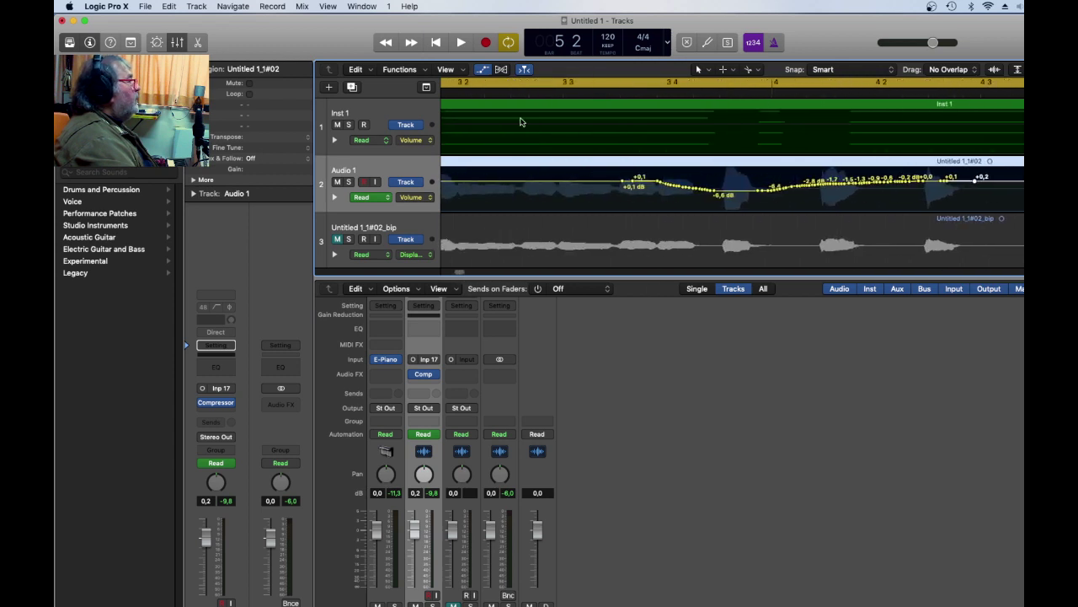
{"action": "mouse_move", "coordinate": [465, 83]}
{"action": "left_mouse_down"}
{"action": "mouse_move", "coordinate": [1006, 149]}
{"action": "mouse_move", "coordinate": [1023, 167]}
{"action": "left_mouse_up"}
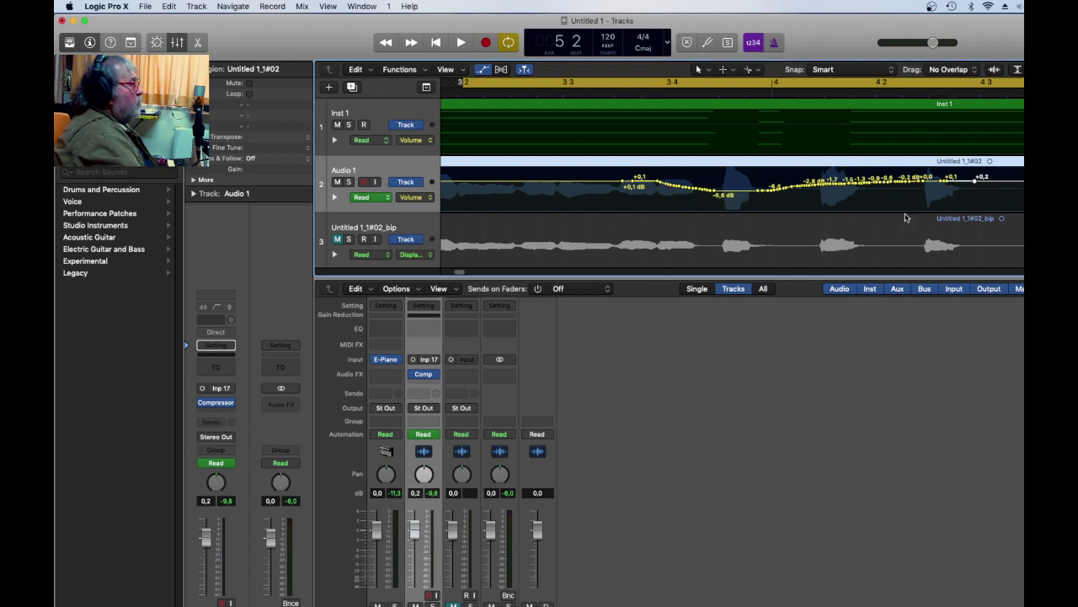
{"action": "key", "text": "super+Down"}
{"action": "key", "text": "super+Down"}
{"action": "key", "text": "super+Down"}
{"action": "key", "text": "super+Down"}
{"action": "key", "text": "super+Down"}
{"action": "key", "text": "super+Down"}
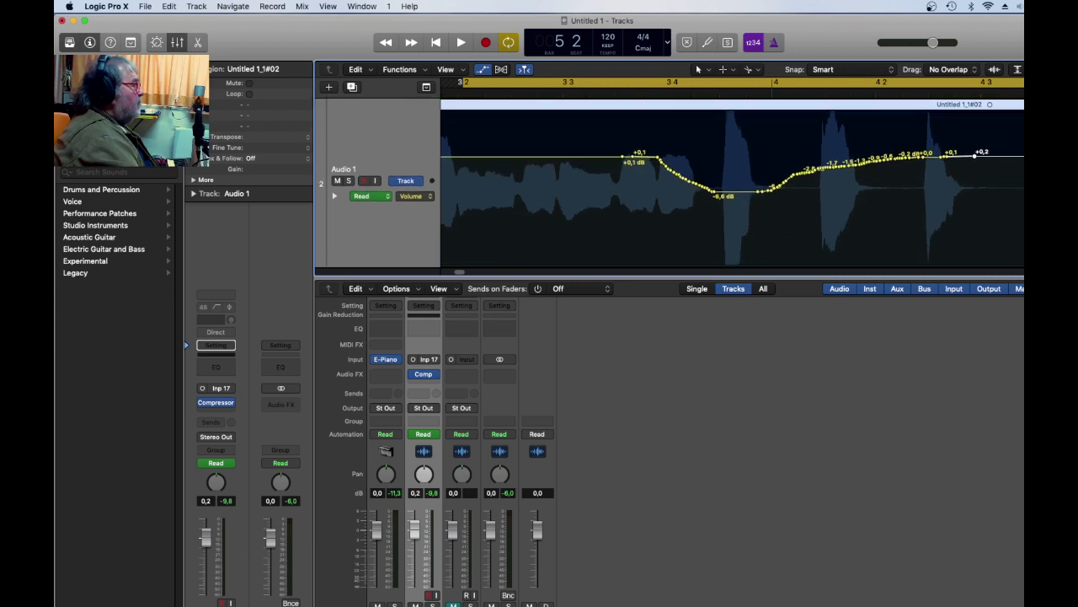
Erase the recorded volume dip on Audio 1 by moving the point at its start past the rest of the curve.
{"action": "key", "text": "super+Right"}
{"action": "key", "text": "super+Right"}
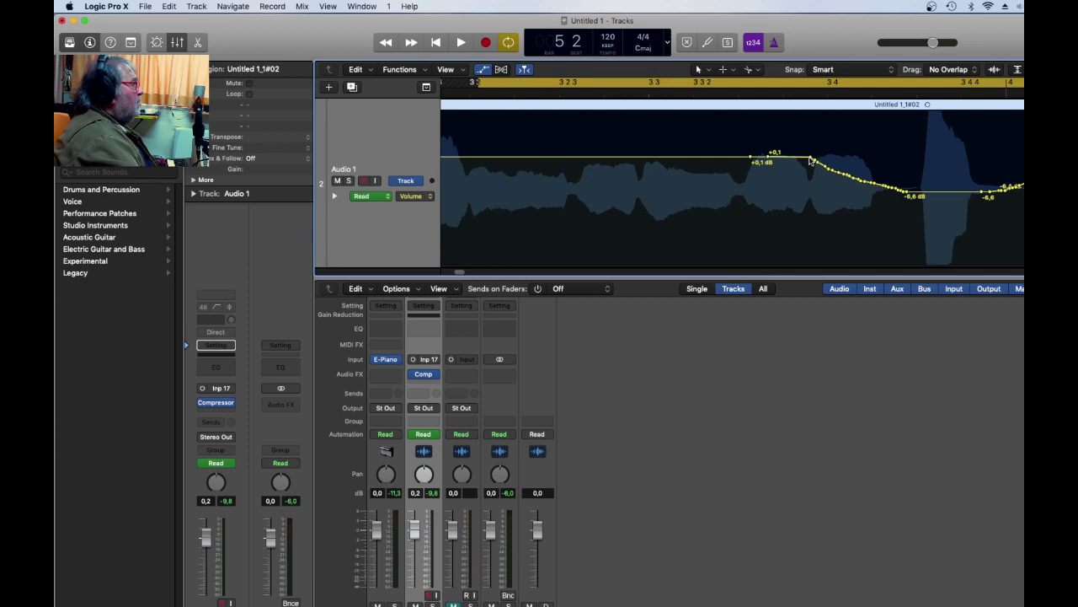
{"action": "left_click_drag", "start_coordinate": [810, 160], "coordinate": [898, 157]}
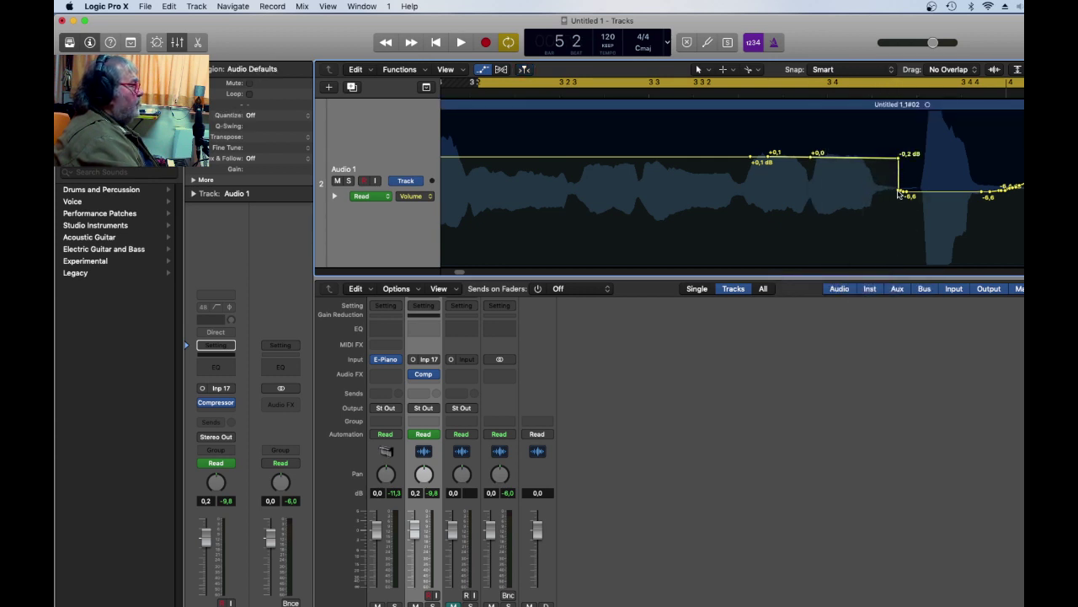
{"action": "left_click_drag", "start_coordinate": [898, 159], "coordinate": [1077, 159]}
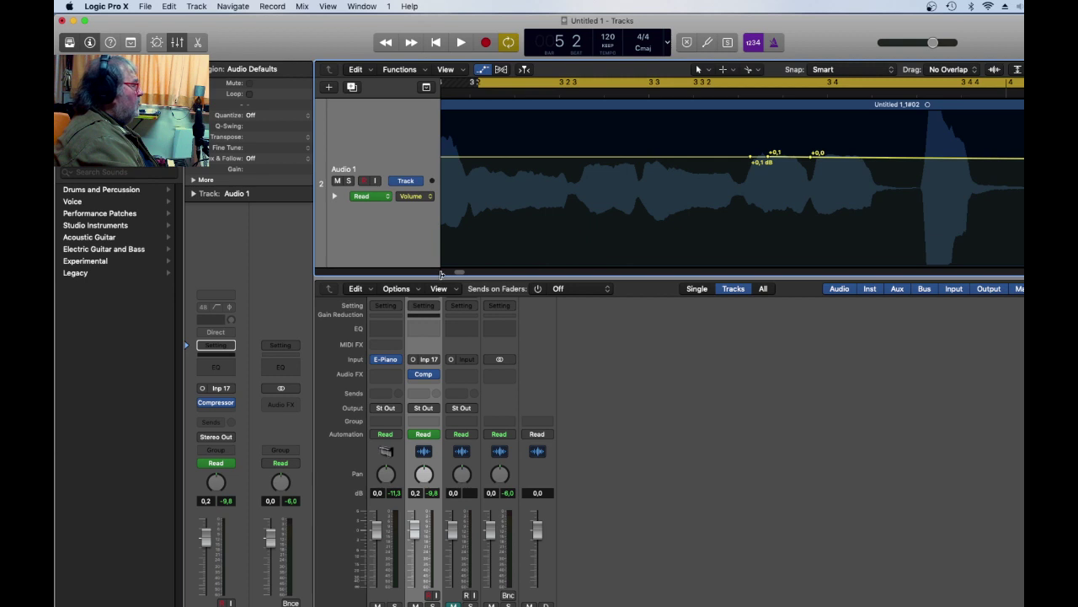
Add four volume points around the loud peak just before bar 4 on Audio 1 and lower the section between them to about -15 dB.
{"action": "scroll", "coordinate": [458, 276], "scroll_direction": "right", "scroll_amount": 5}
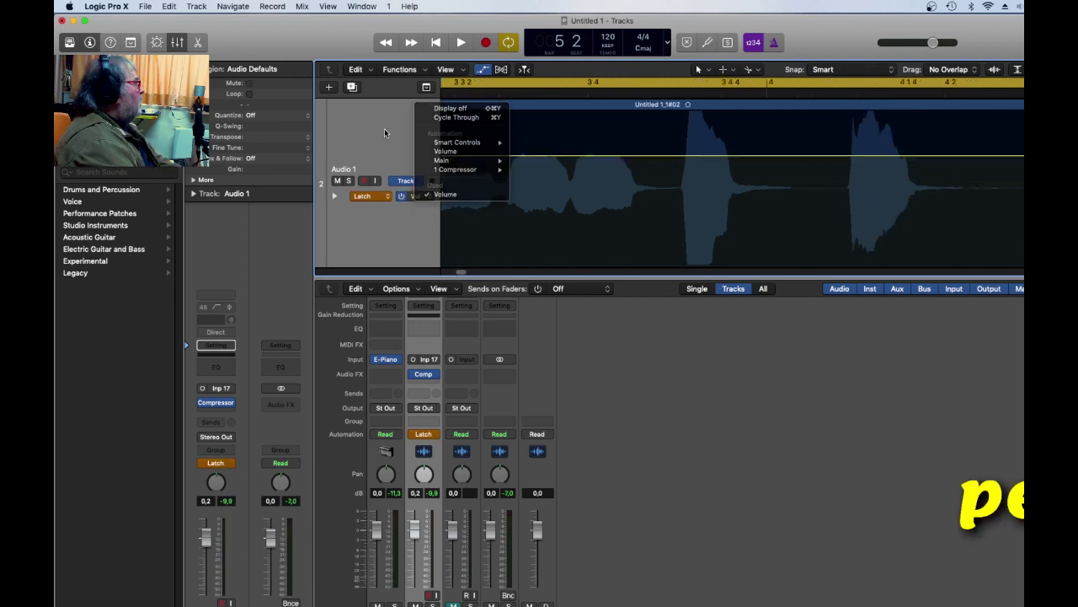
{"action": "left_click", "coordinate": [385, 130]}
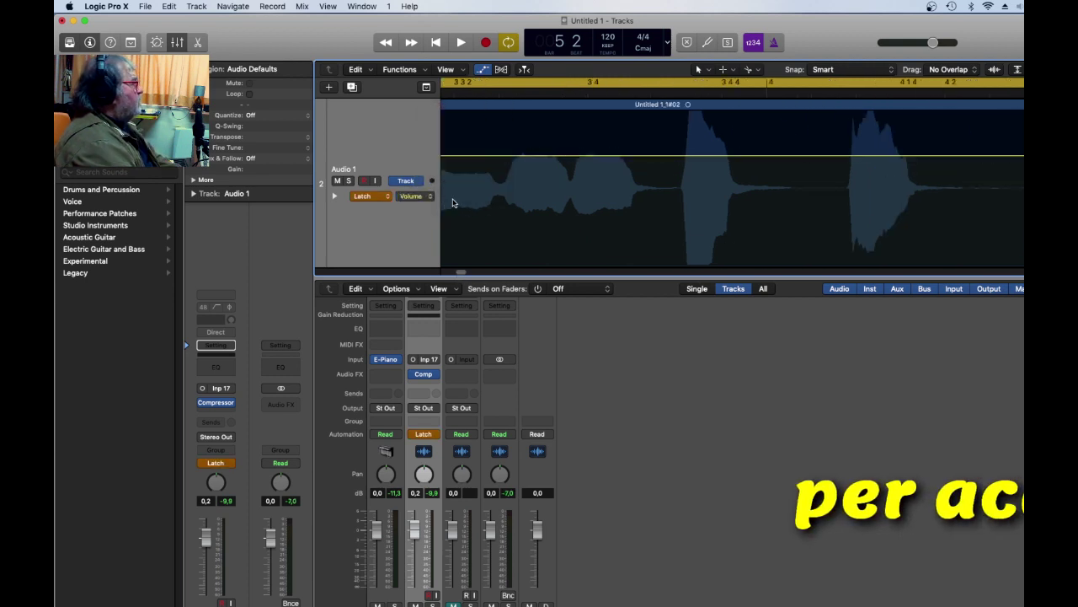
{"action": "left_click", "coordinate": [657, 156]}
{"action": "left_click", "coordinate": [775, 157]}
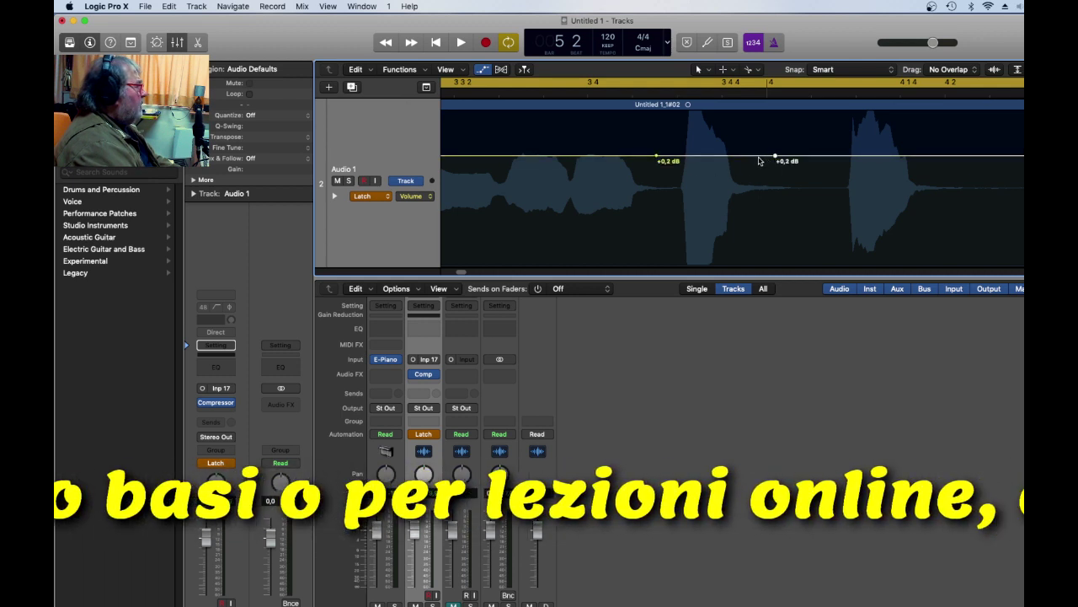
{"action": "left_click", "coordinate": [759, 160]}
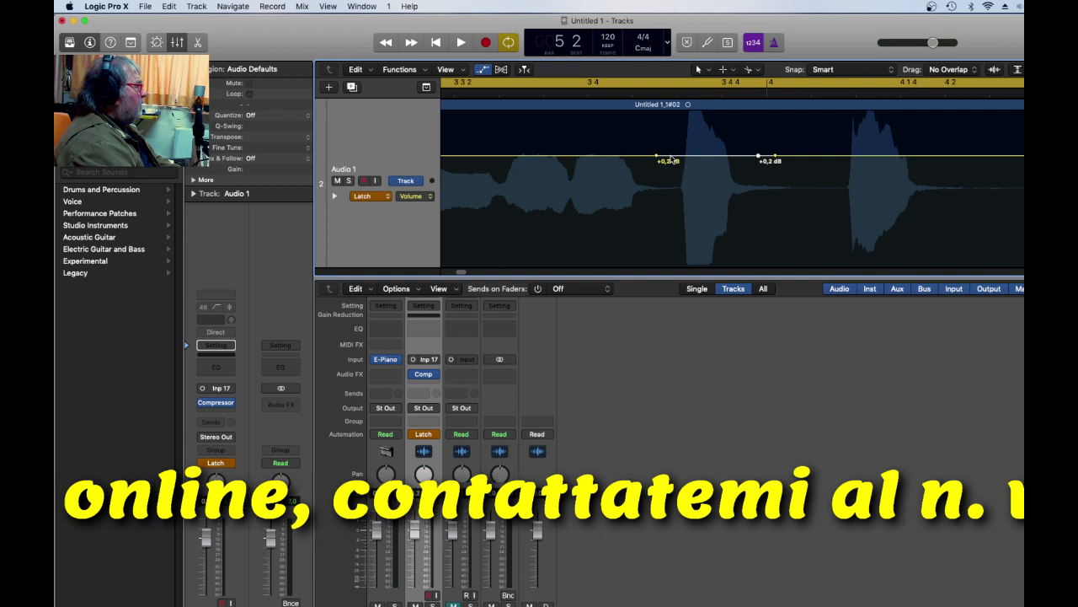
{"action": "left_click_drag", "start_coordinate": [671, 158], "coordinate": [704, 174]}
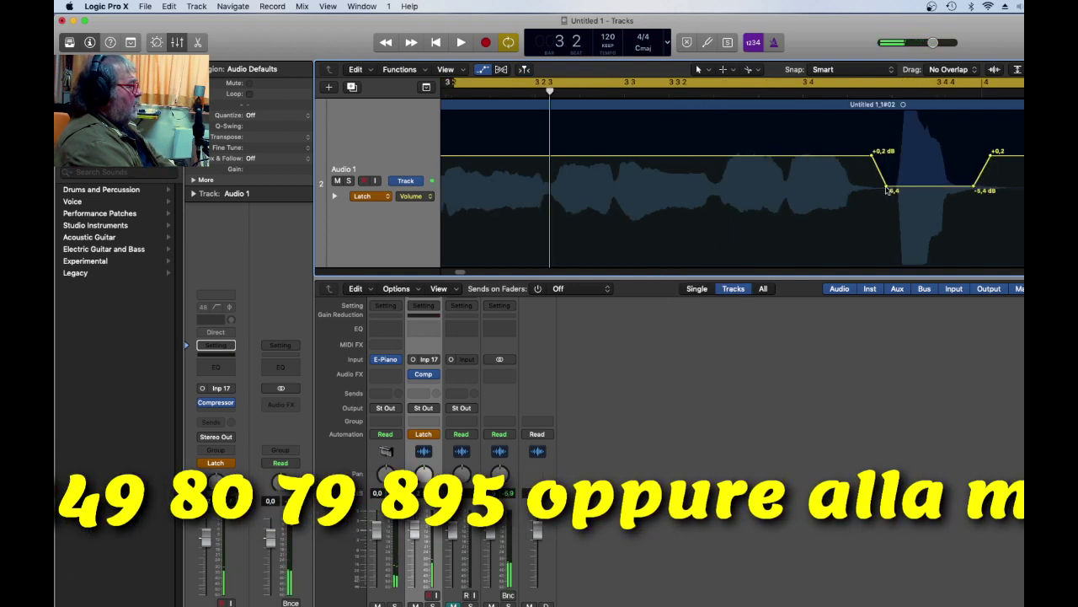
{"action": "left_click_drag", "start_coordinate": [889, 191], "coordinate": [887, 178]}
{"action": "left_click_drag", "start_coordinate": [973, 187], "coordinate": [974, 153]}
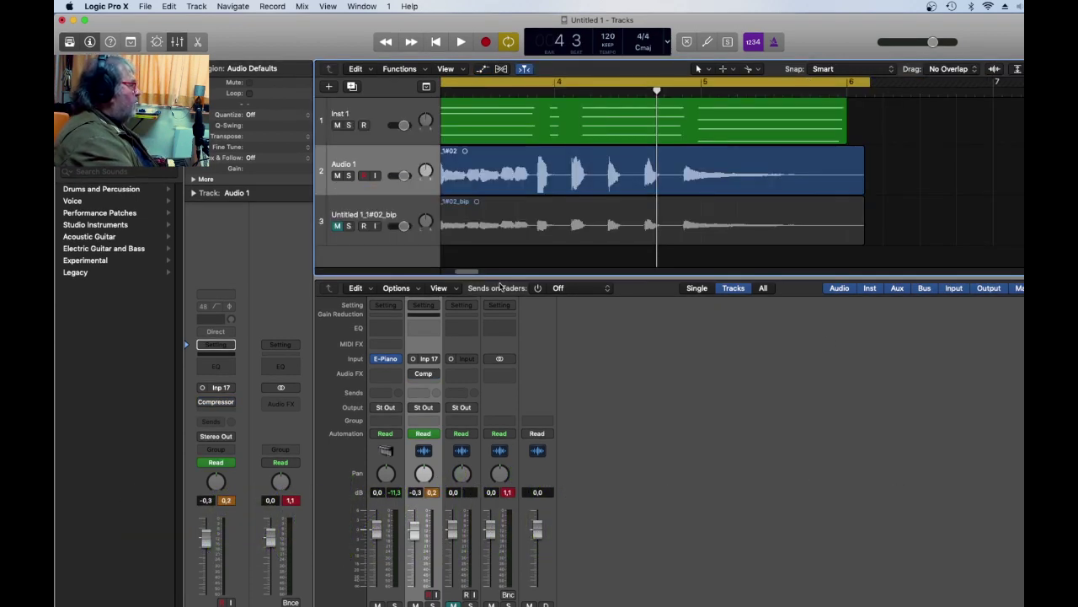
Bounce the Audio 1 region in place to a new track with the source muted and volume/pan automation included, and play back the result.
{"action": "left_click_drag", "start_coordinate": [467, 275], "coordinate": [463, 275]}
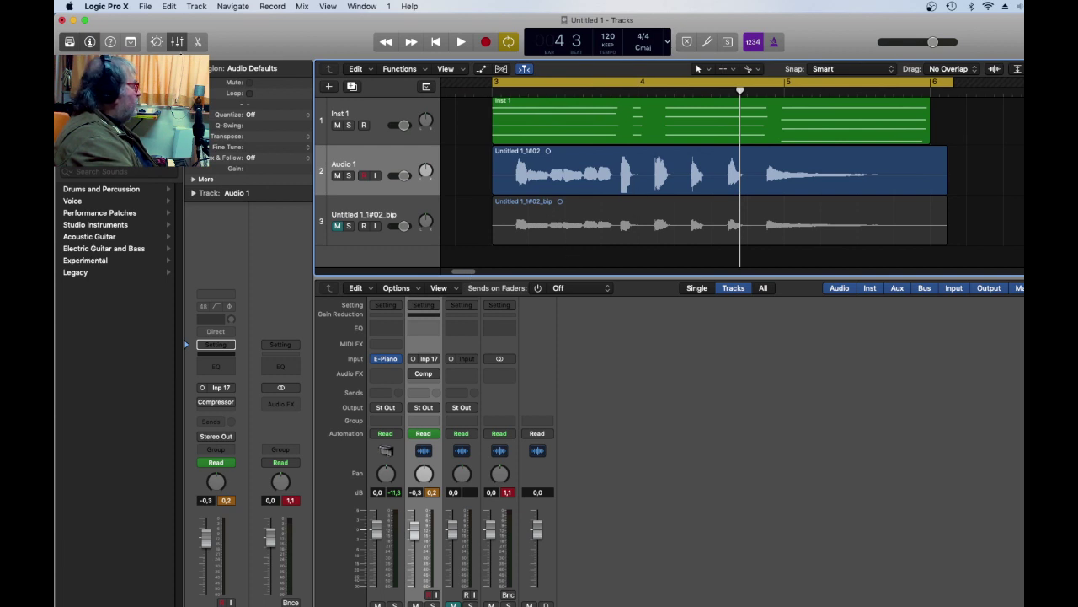
{"action": "left_click", "coordinate": [145, 7]}
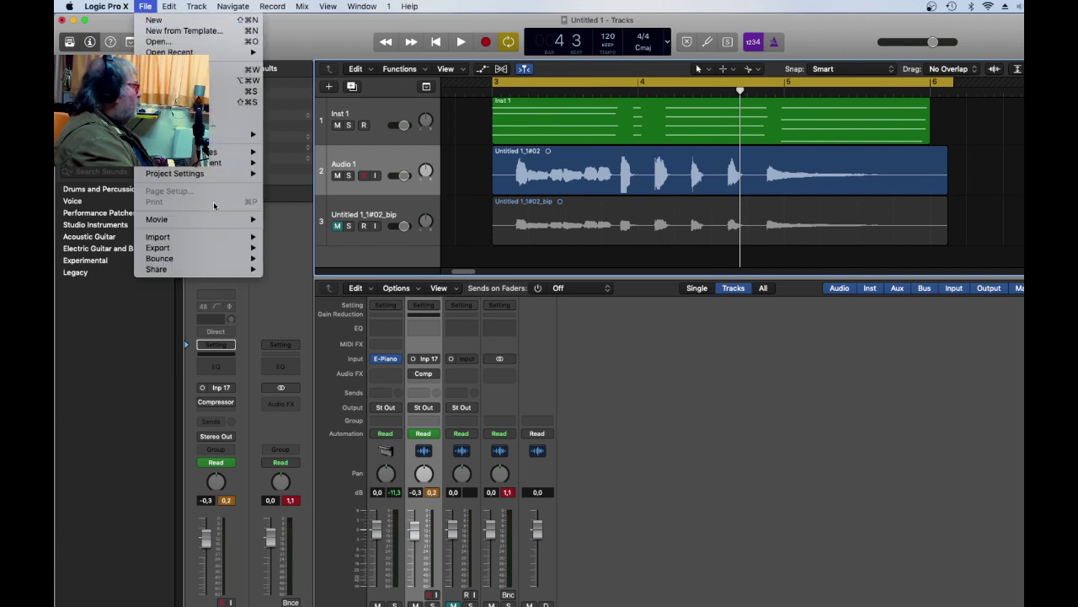
{"action": "mouse_move", "coordinate": [218, 259]}
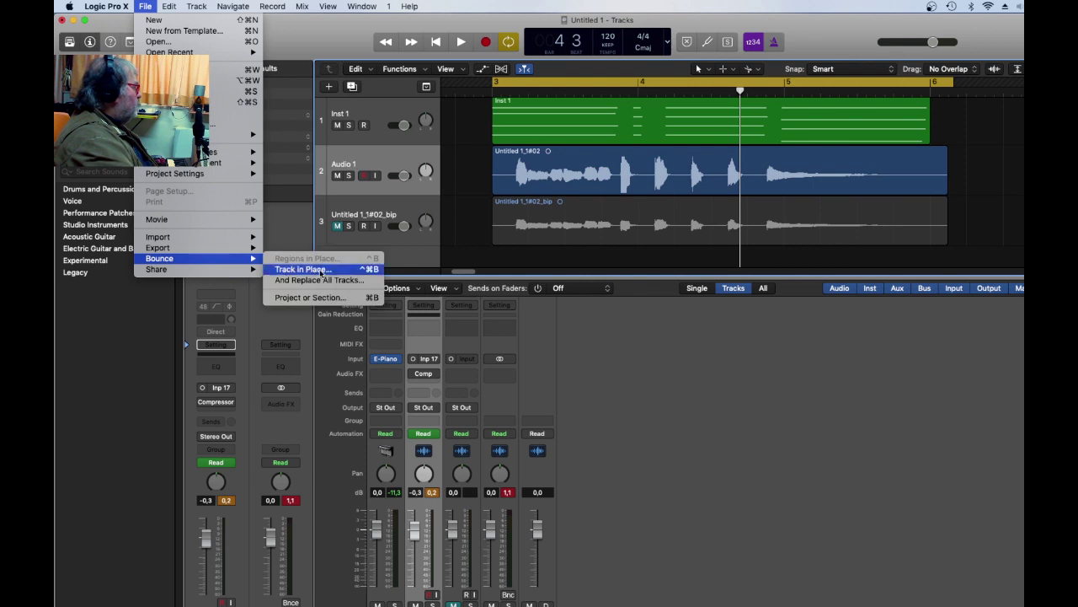
{"action": "left_click", "coordinate": [503, 175]}
{"action": "left_click", "coordinate": [529, 179]}
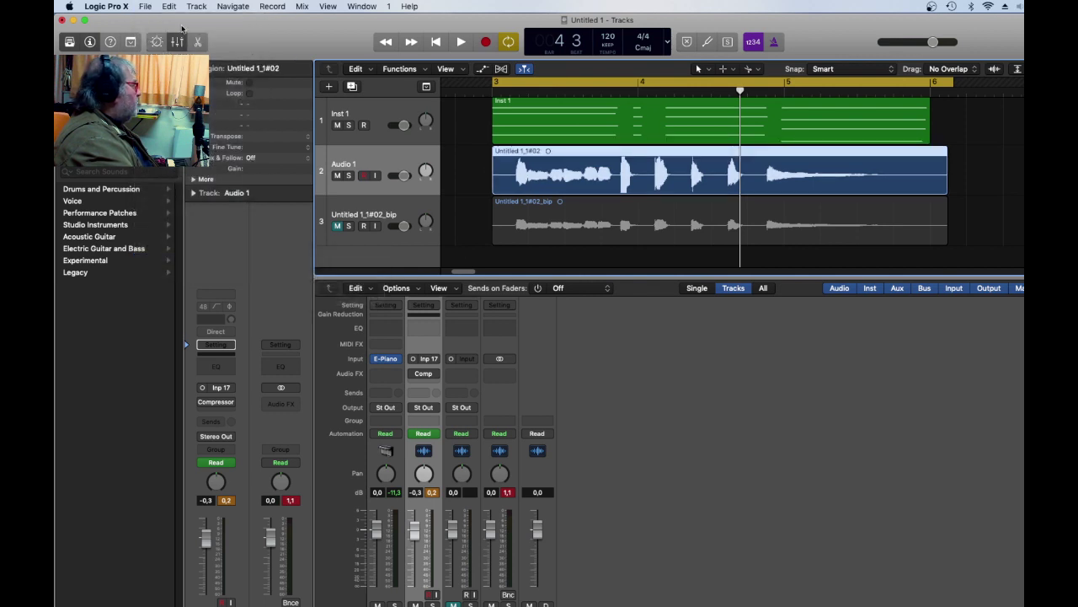
{"action": "left_click", "coordinate": [152, 8]}
{"action": "mouse_move", "coordinate": [244, 259]}
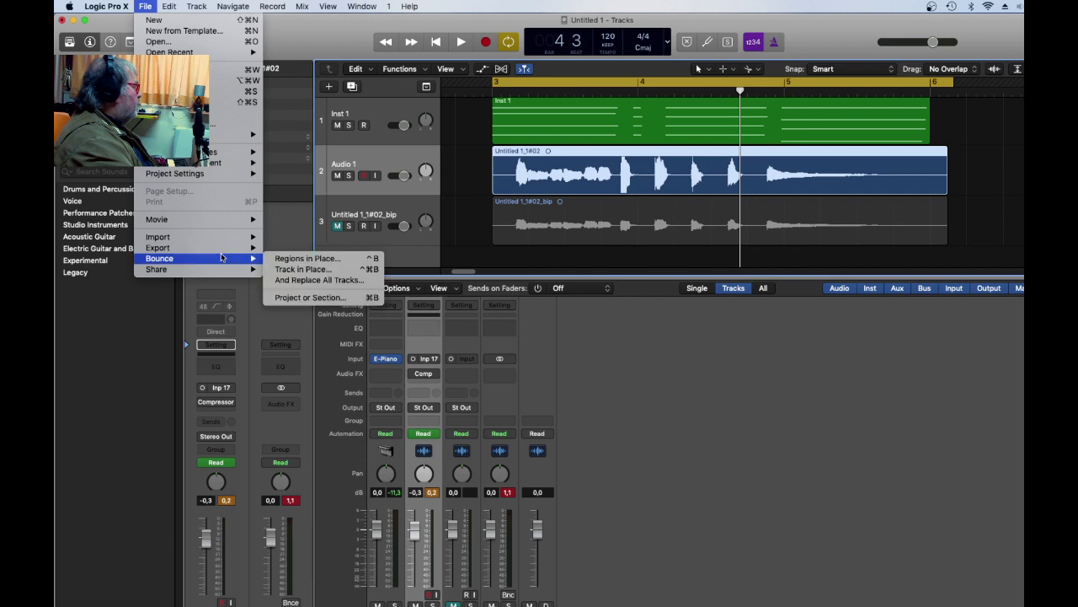
{"action": "left_click", "coordinate": [300, 259]}
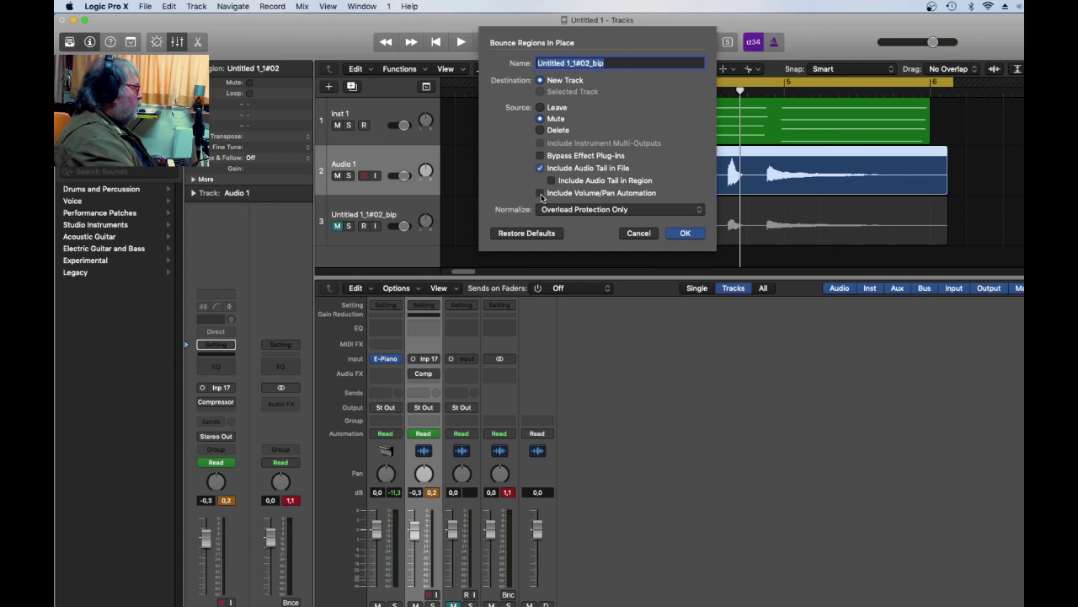
{"action": "left_click", "coordinate": [686, 233]}
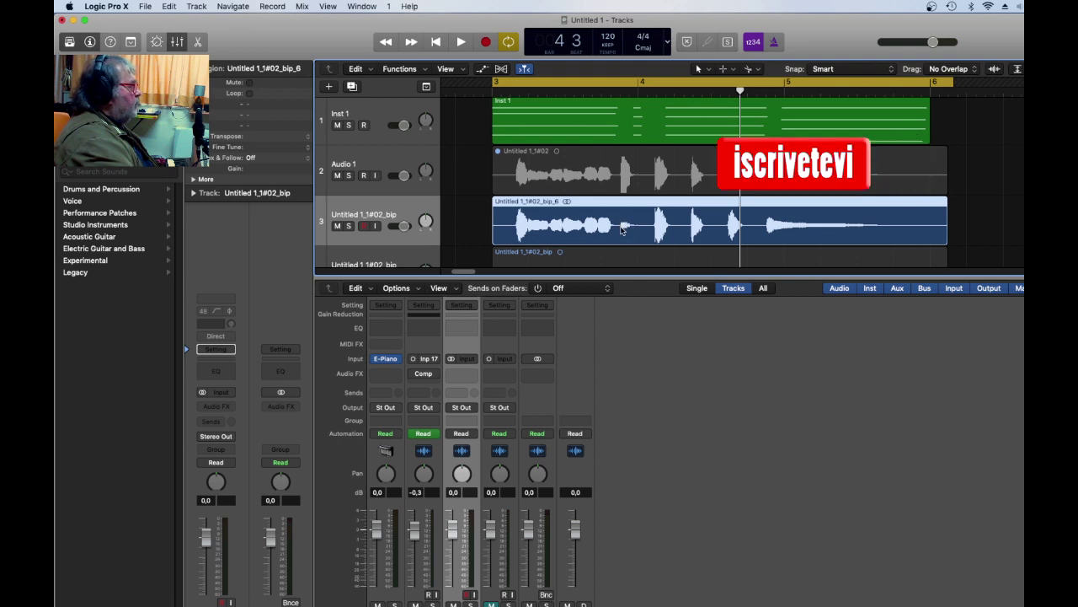
{"action": "left_click", "coordinate": [460, 42]}
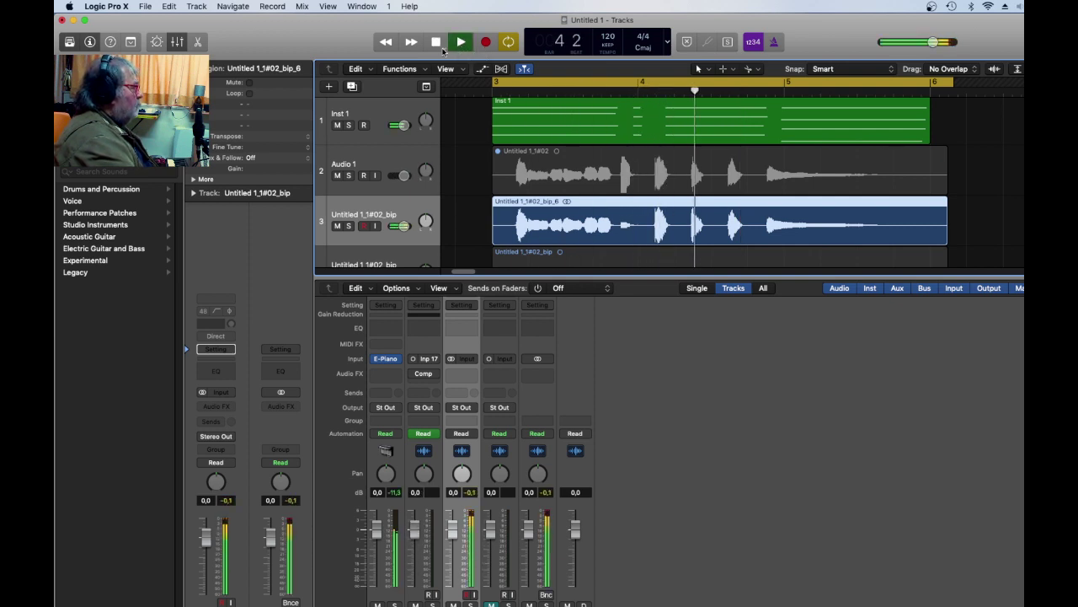
{"action": "key", "text": "space"}
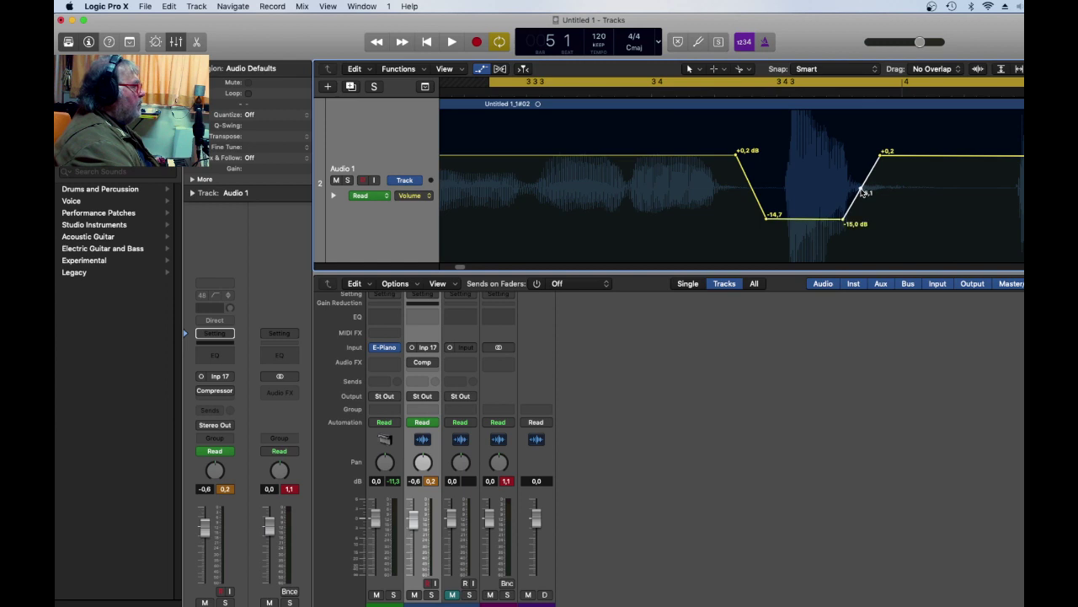
Try moving the extra volume point on the rising ramp after the peak, undo the move, and remove that point.
{"action": "left_click_drag", "start_coordinate": [860, 188], "coordinate": [874, 201]}
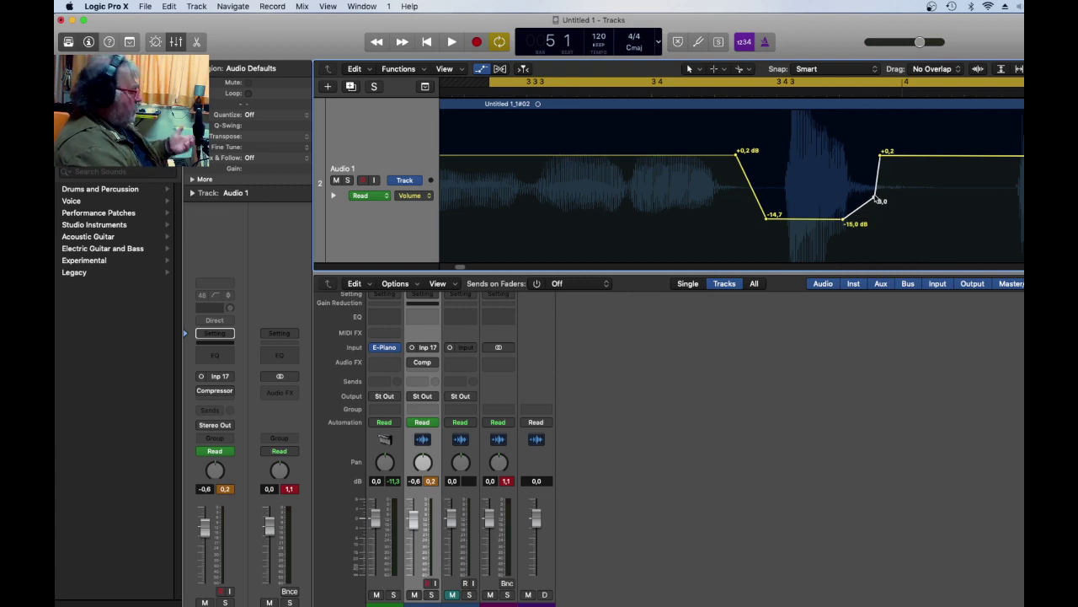
{"action": "key", "text": "super+z"}
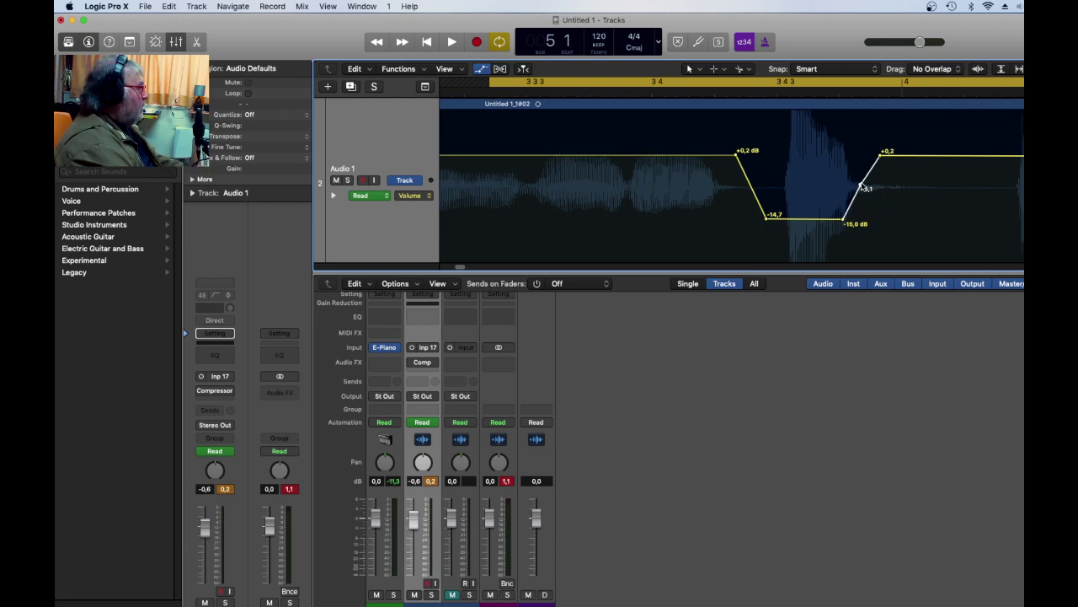
{"action": "left_click", "coordinate": [861, 184]}
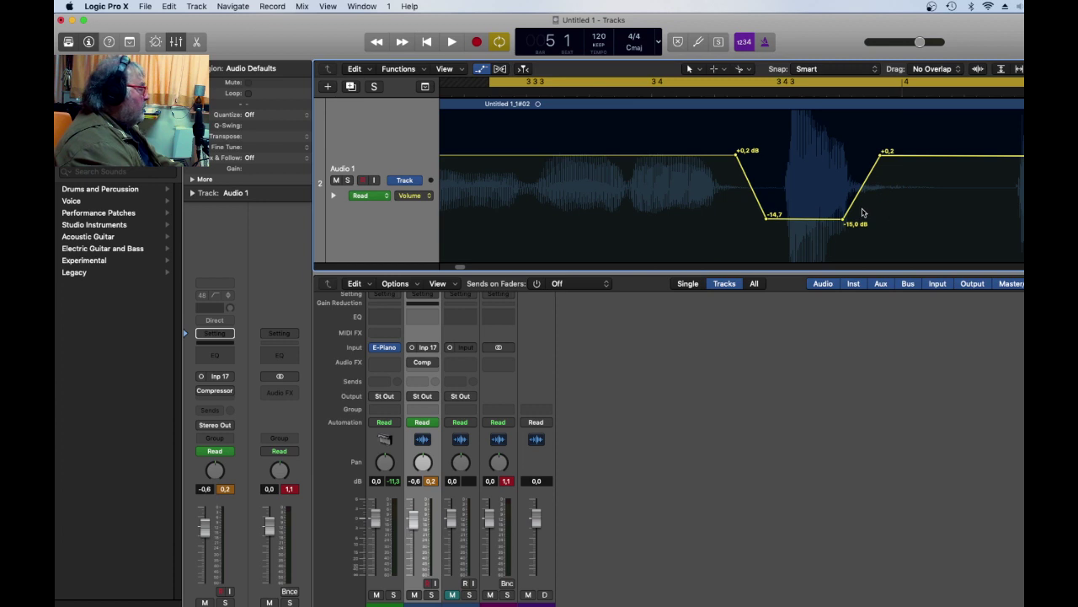
With the Automation Curve Tool, bend the rising volume ramp after the peak on Audio 1 into a sagging curve and straighten it again.
{"action": "left_click", "coordinate": [690, 69]}
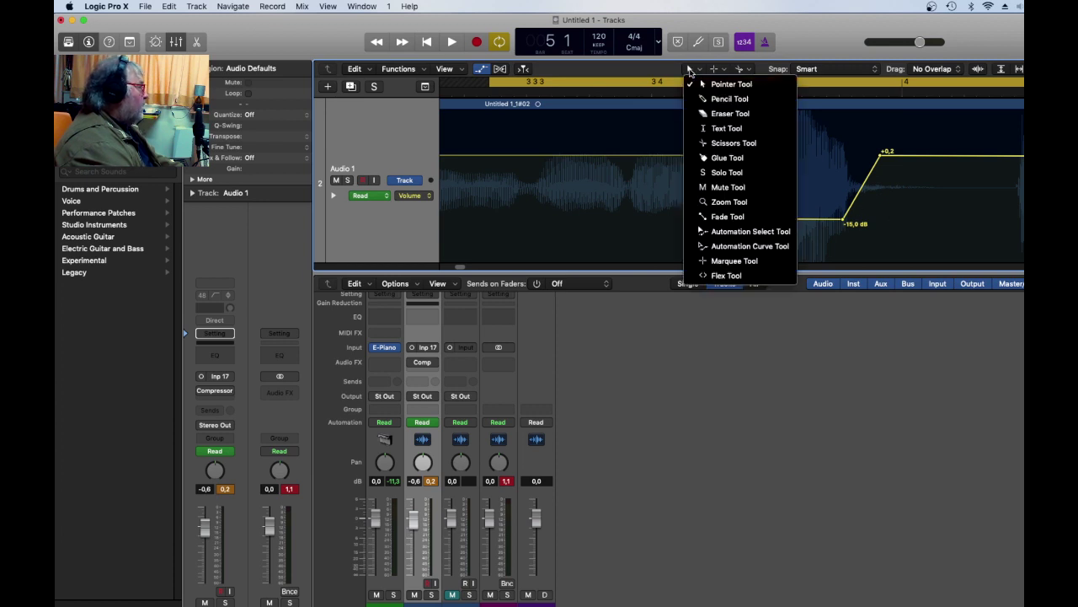
{"action": "left_click", "coordinate": [749, 246]}
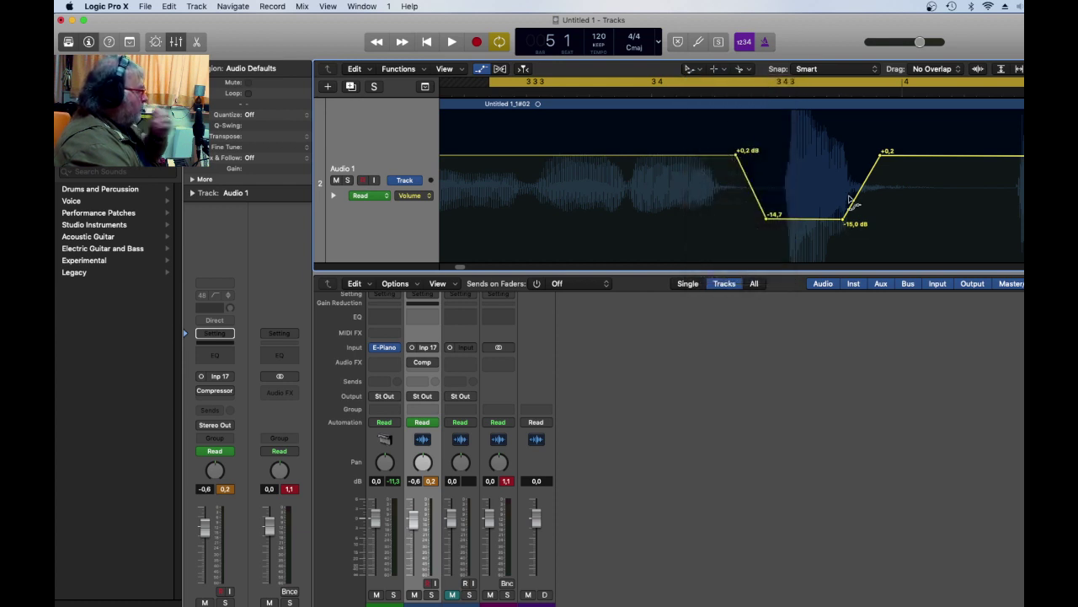
{"action": "mouse_move", "coordinate": [876, 168]}
{"action": "left_mouse_down"}
{"action": "mouse_move", "coordinate": [891, 182]}
{"action": "mouse_move", "coordinate": [879, 169]}
{"action": "left_mouse_up"}
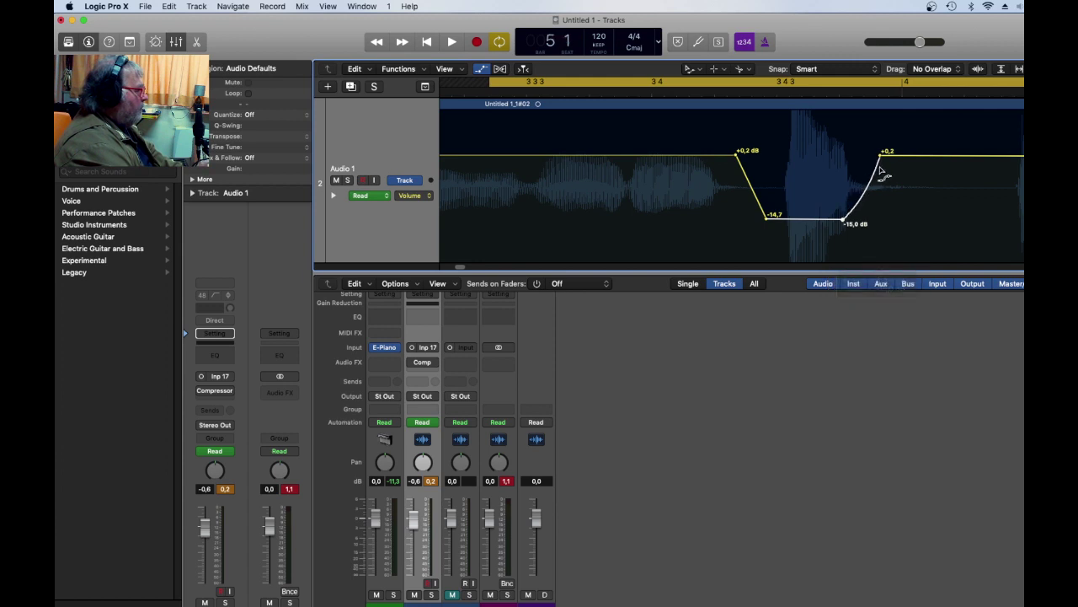
{"action": "left_click", "coordinate": [877, 168]}
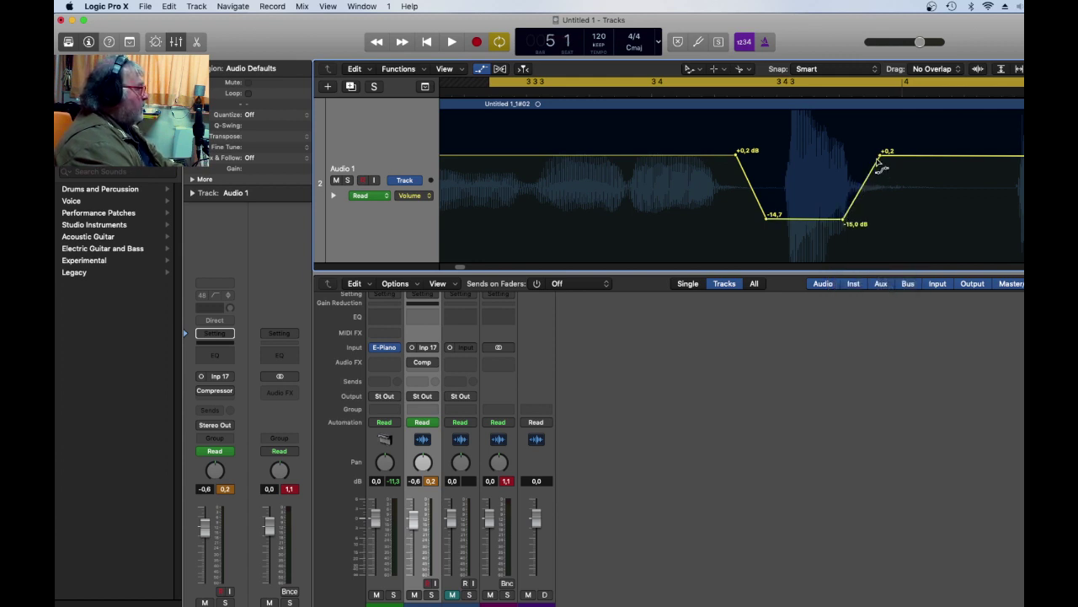
{"action": "left_click_drag", "start_coordinate": [882, 170], "coordinate": [888, 190]}
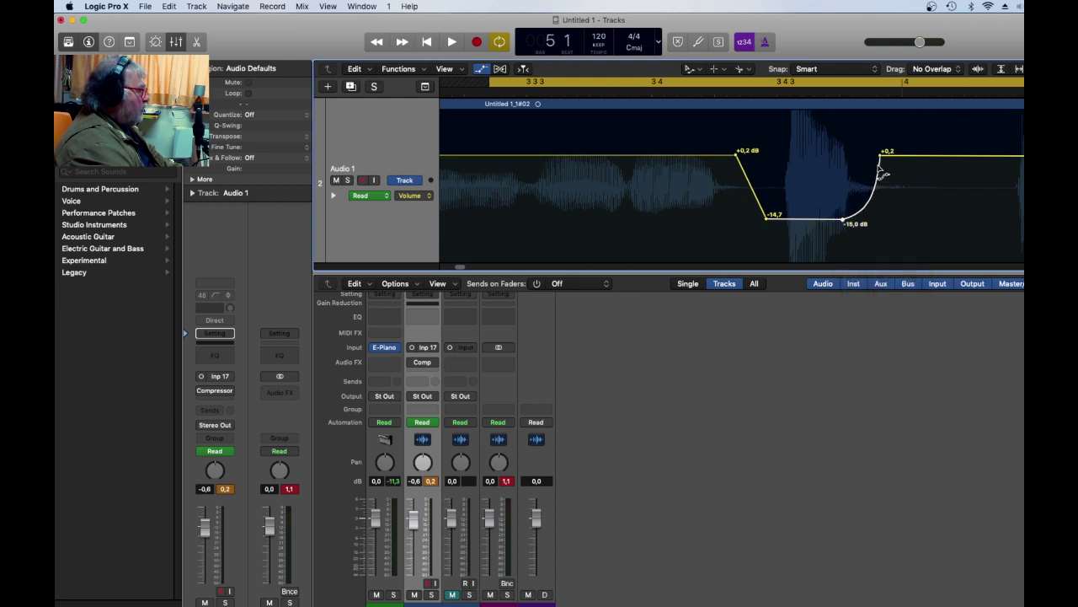
{"action": "left_click", "coordinate": [861, 207]}
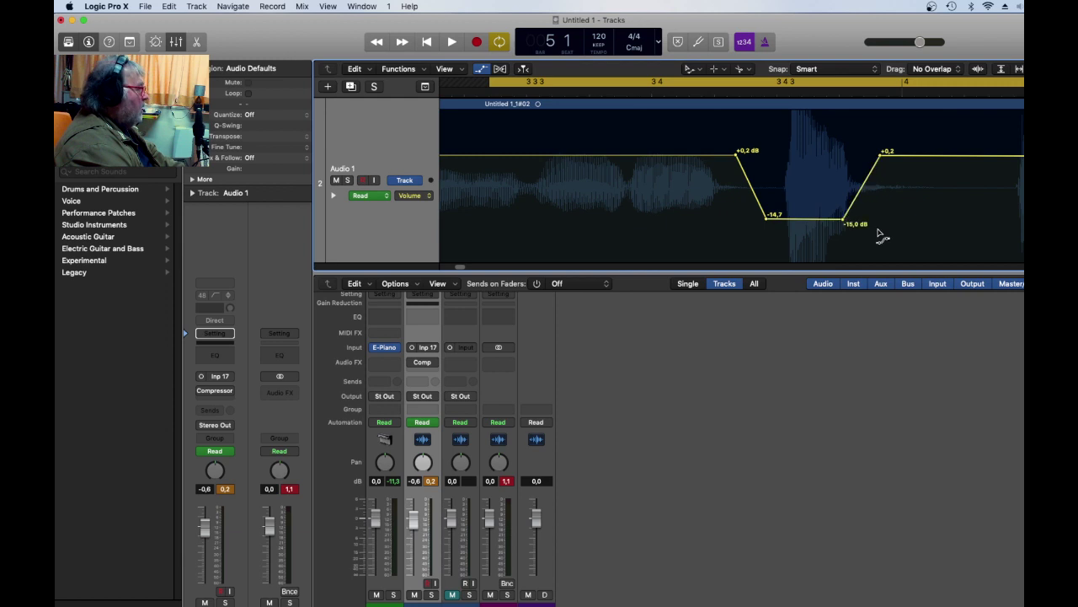
Try reshaping the volume automation from the point at the foot of the rising ramp, and undo the edits.
{"action": "left_click", "coordinate": [847, 219]}
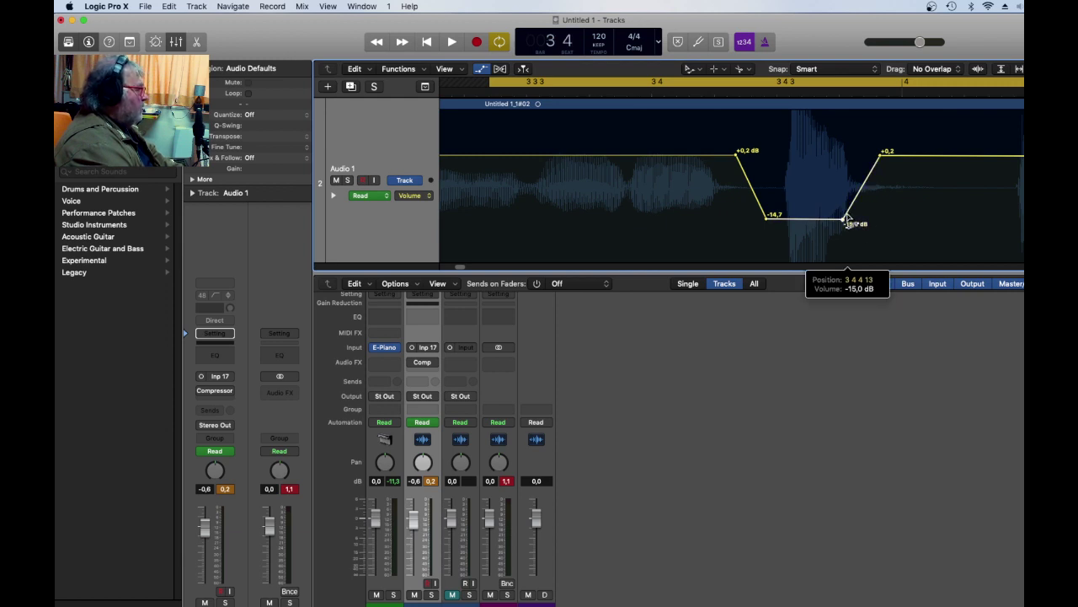
{"action": "left_click_drag", "start_coordinate": [847, 219], "coordinate": [853, 189]}
{"action": "key", "text": "super+z"}
{"action": "key", "text": "super+z"}
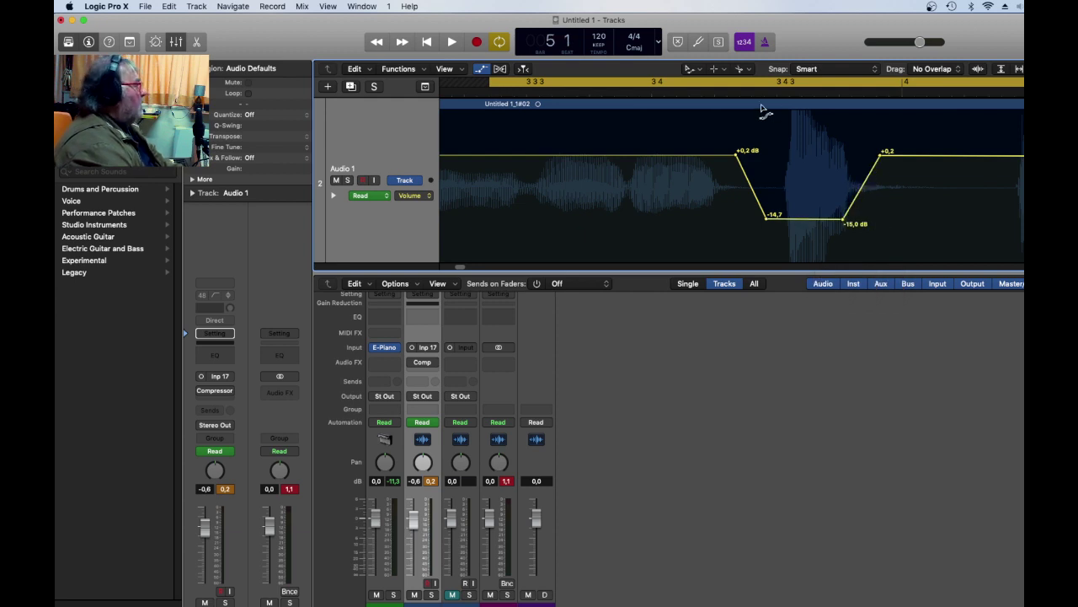
Switch back to the Pointer Tool and bend the rising volume ramp after the peak on Audio 1 into a sagging curve.
{"action": "left_click", "coordinate": [690, 73]}
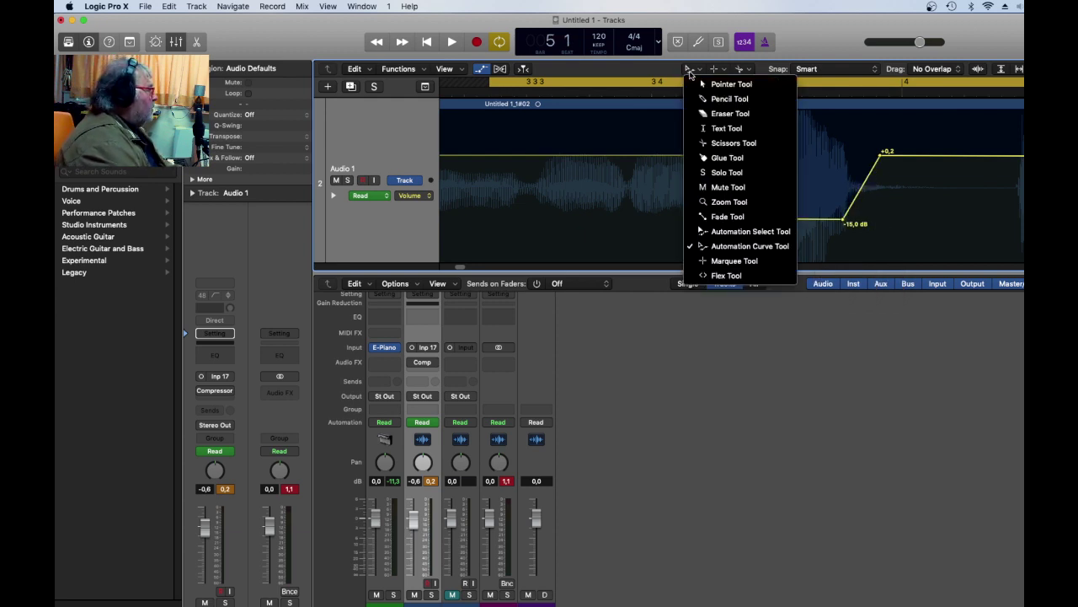
{"action": "left_click", "coordinate": [716, 82]}
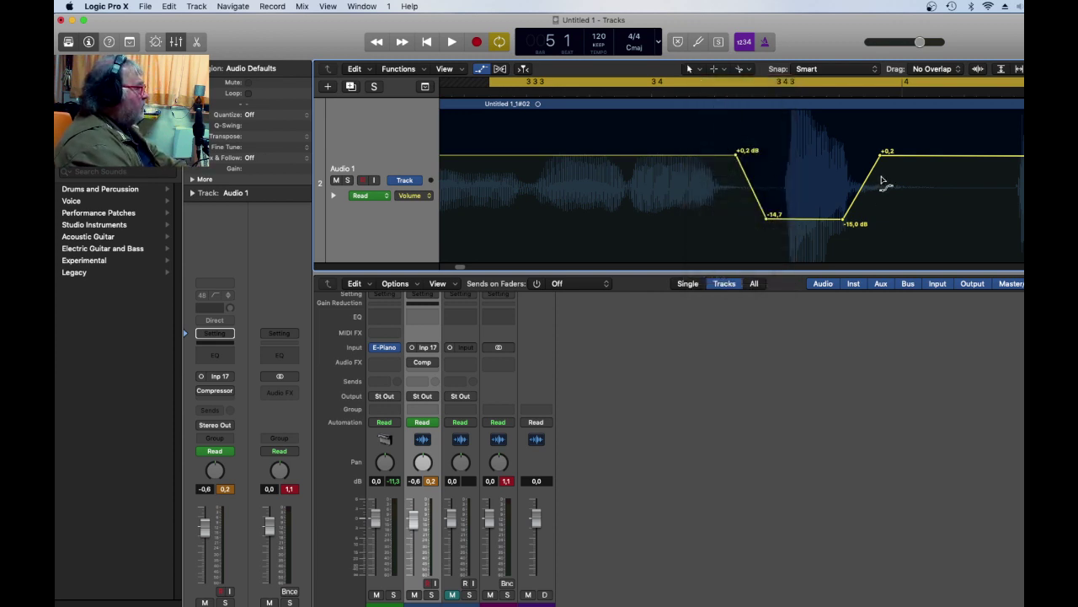
{"action": "left_click_drag", "start_coordinate": [876, 169], "coordinate": [886, 178]}
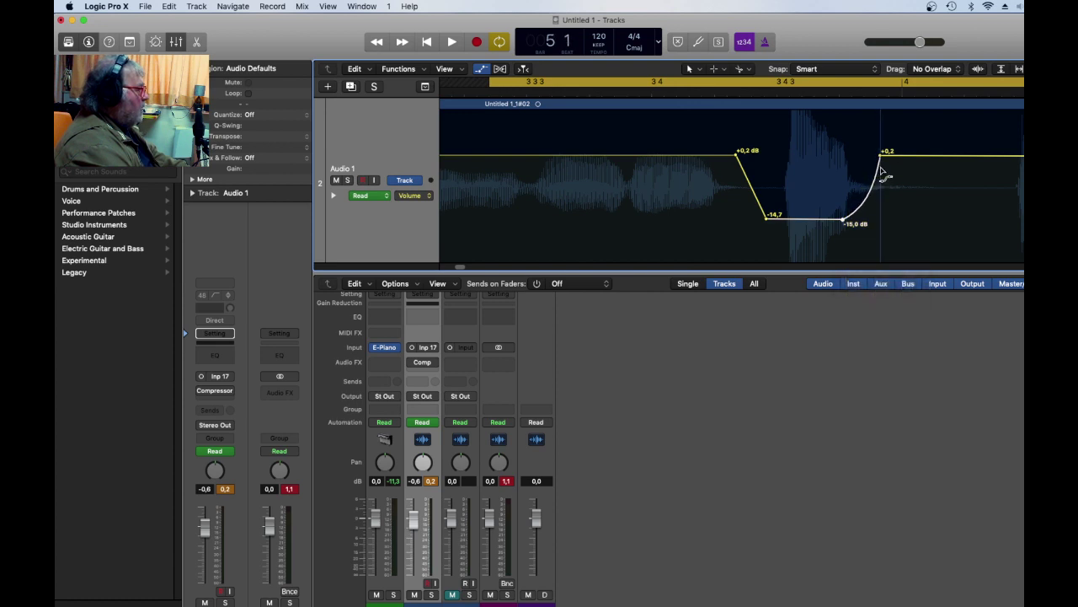
{"action": "left_click", "coordinate": [876, 185], "text": "ctrl+shift"}
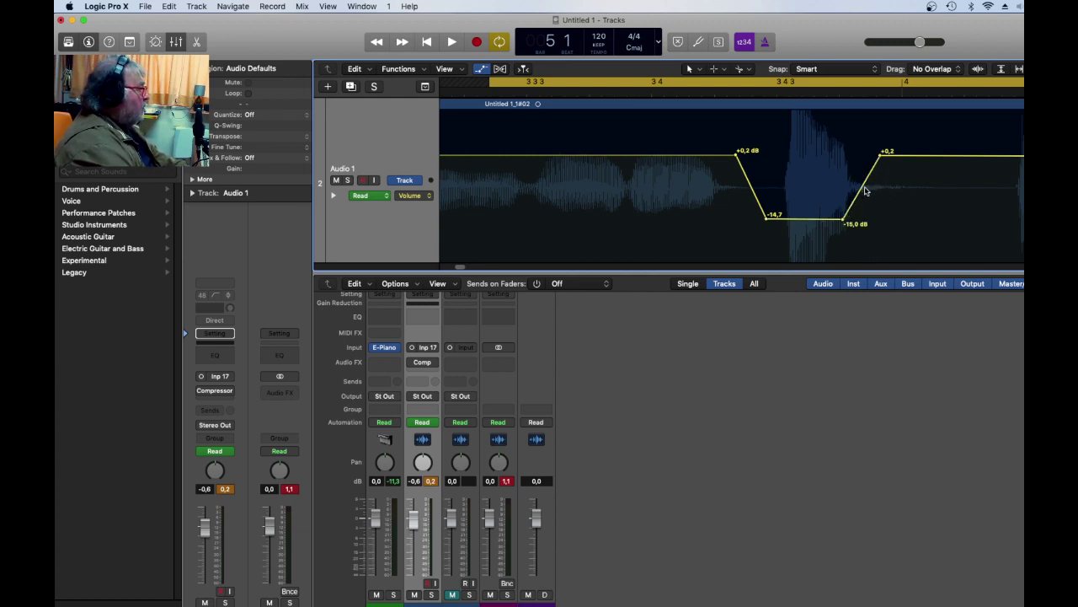
{"action": "left_click_drag", "start_coordinate": [864, 189], "coordinate": [859, 222]}
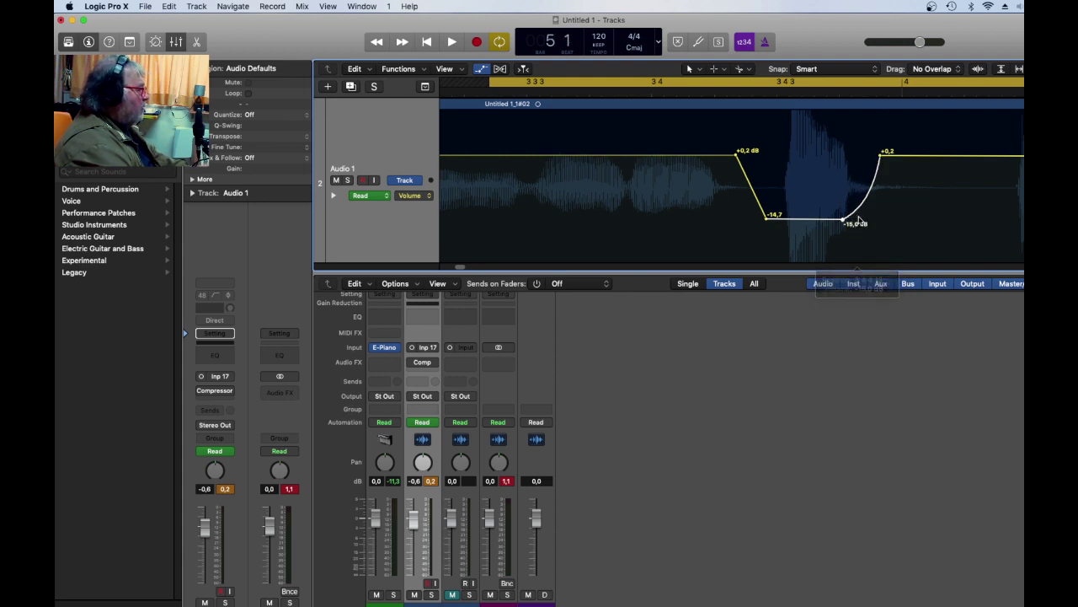